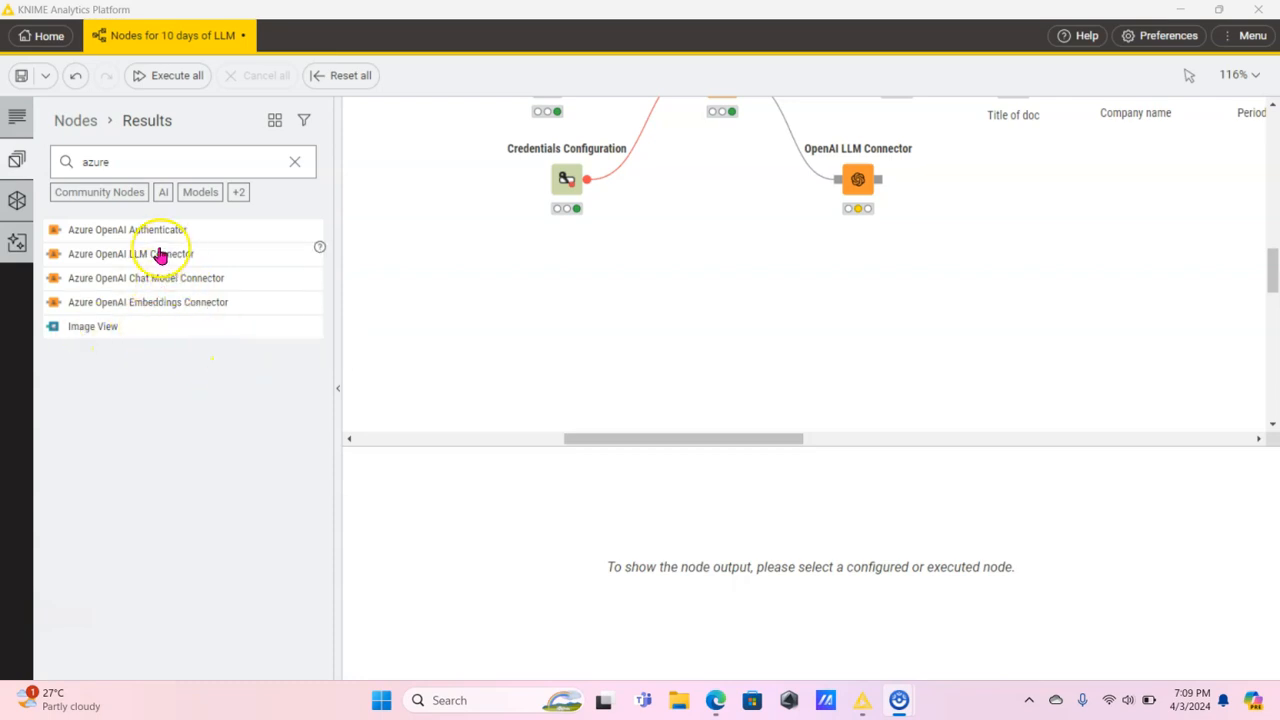
Add an Azure OpenAI Authenticator node and an Azure OpenAI LLM Connector node side by side below the existing OpenAI nodes.
left_click(132, 228)
left_click_drag(132, 228, 572, 333)
left_click_drag(152, 262, 741, 340)
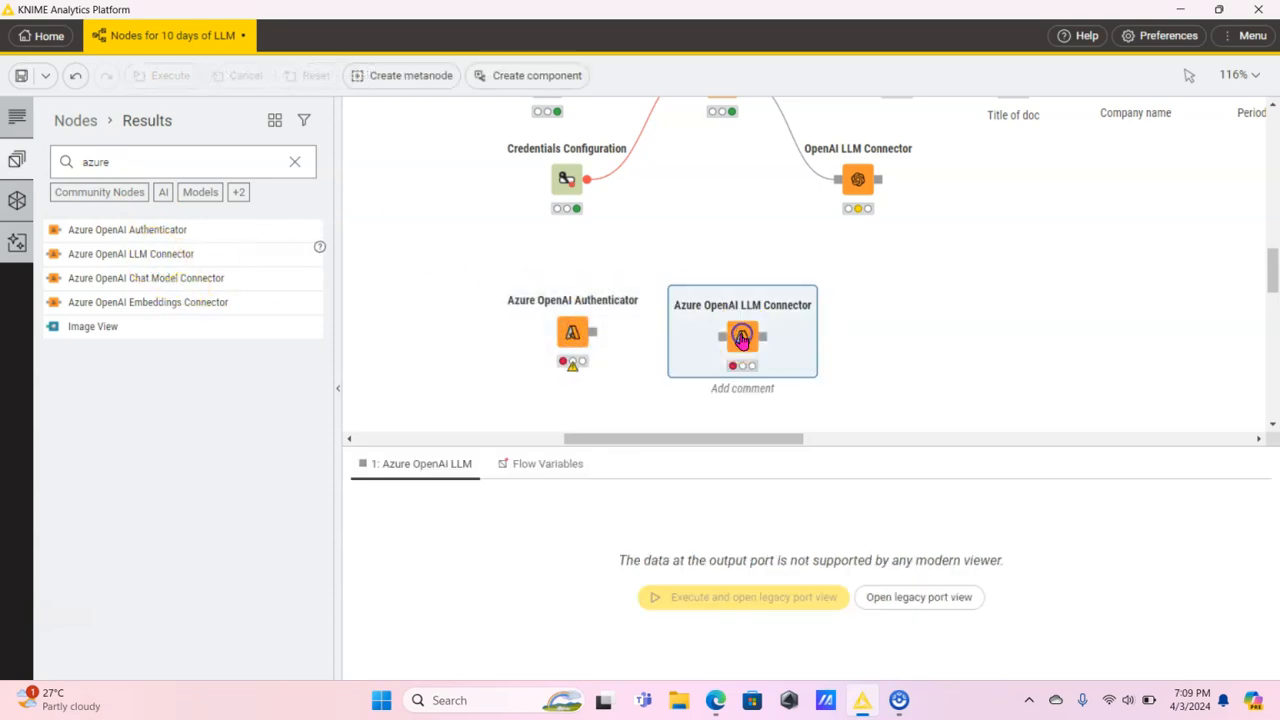
Look over the existing OpenAI embeddings, vector store and constant value nodes, and return to the new Azure OpenAI Authenticator.
scroll(905, 216, "up", 5)
scroll(905, 216, "right", 4)
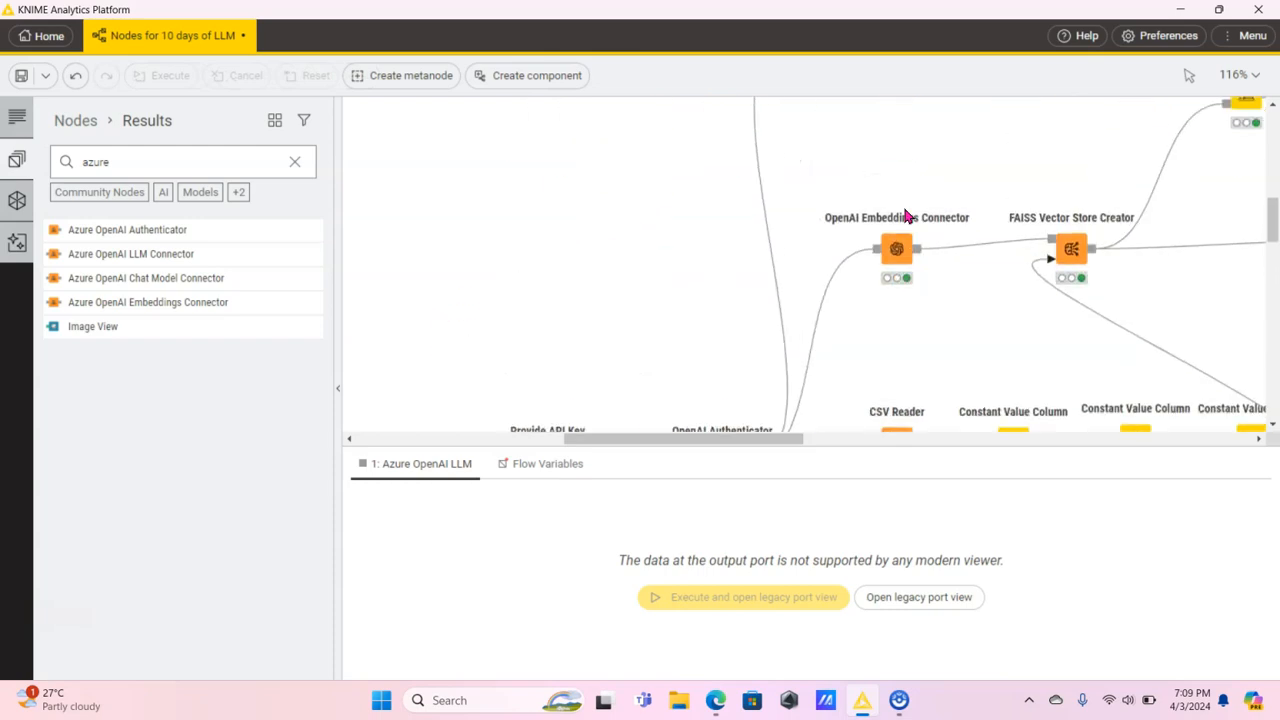
scroll(905, 216, "up", 3)
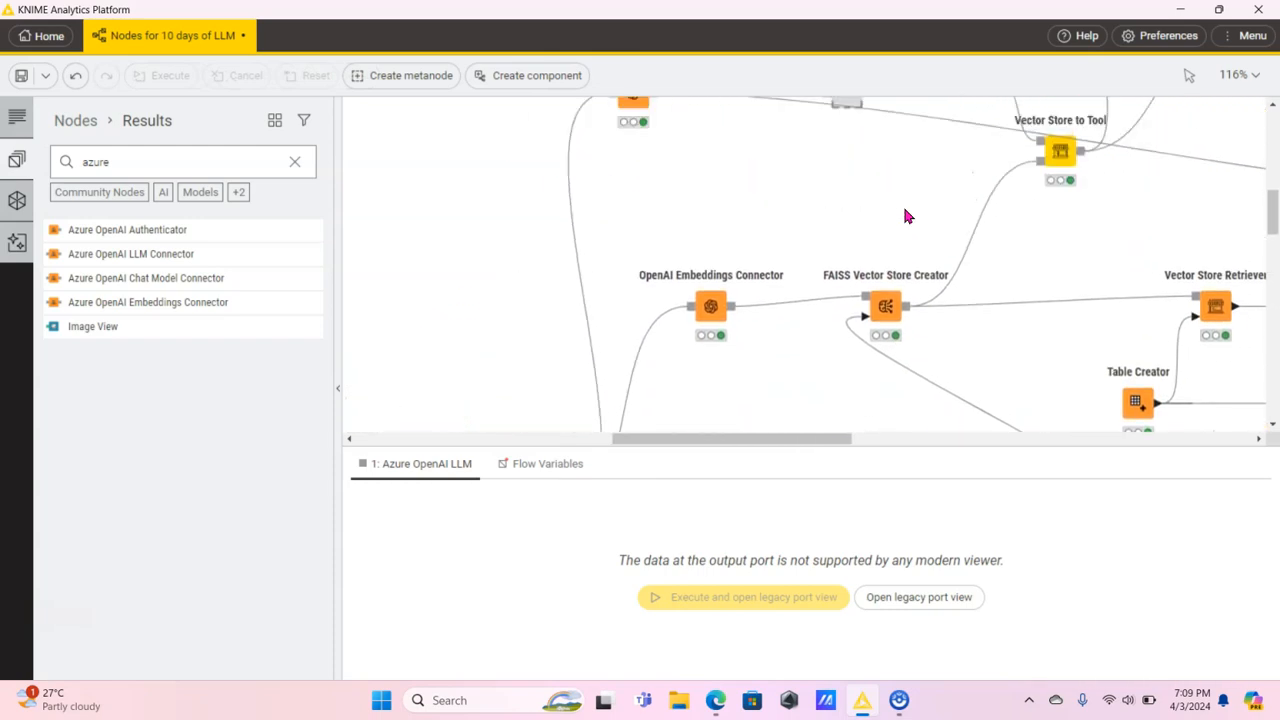
scroll(883, 234, "right", 5)
scroll(881, 235, "down", 3)
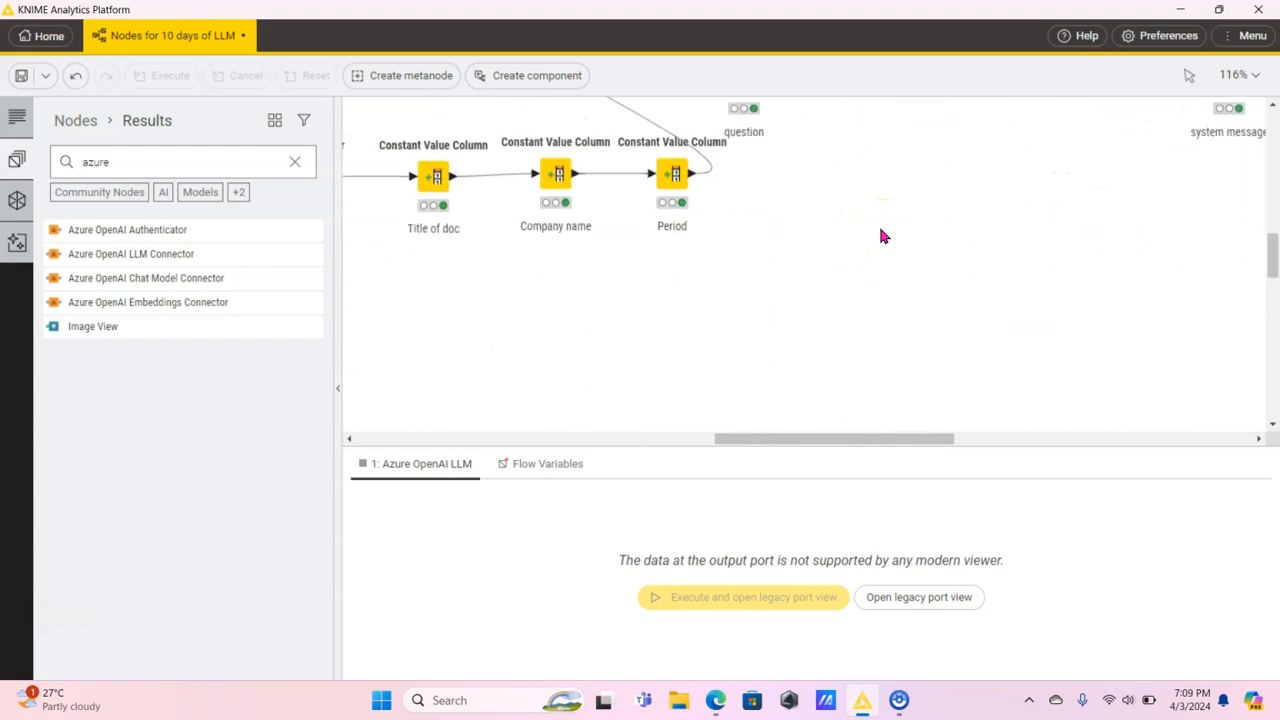
scroll(881, 235, "left", 5)
scroll(881, 235, "down", 3)
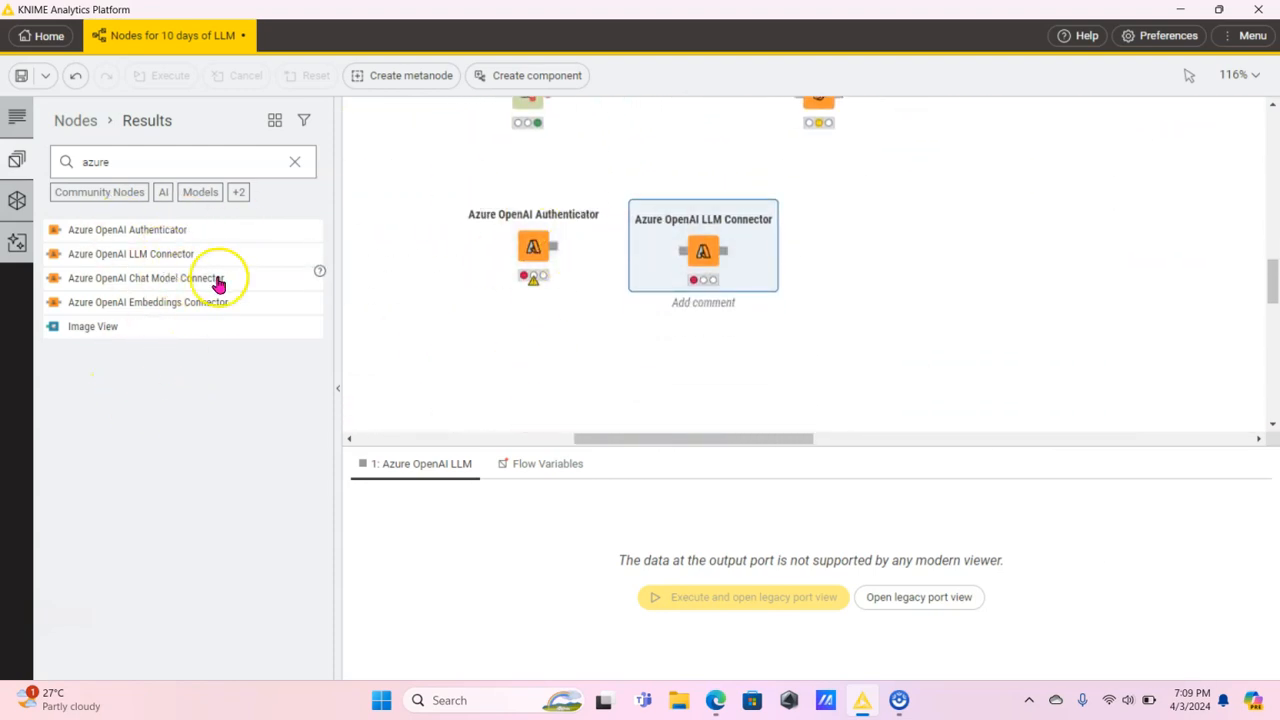
left_click(538, 258)
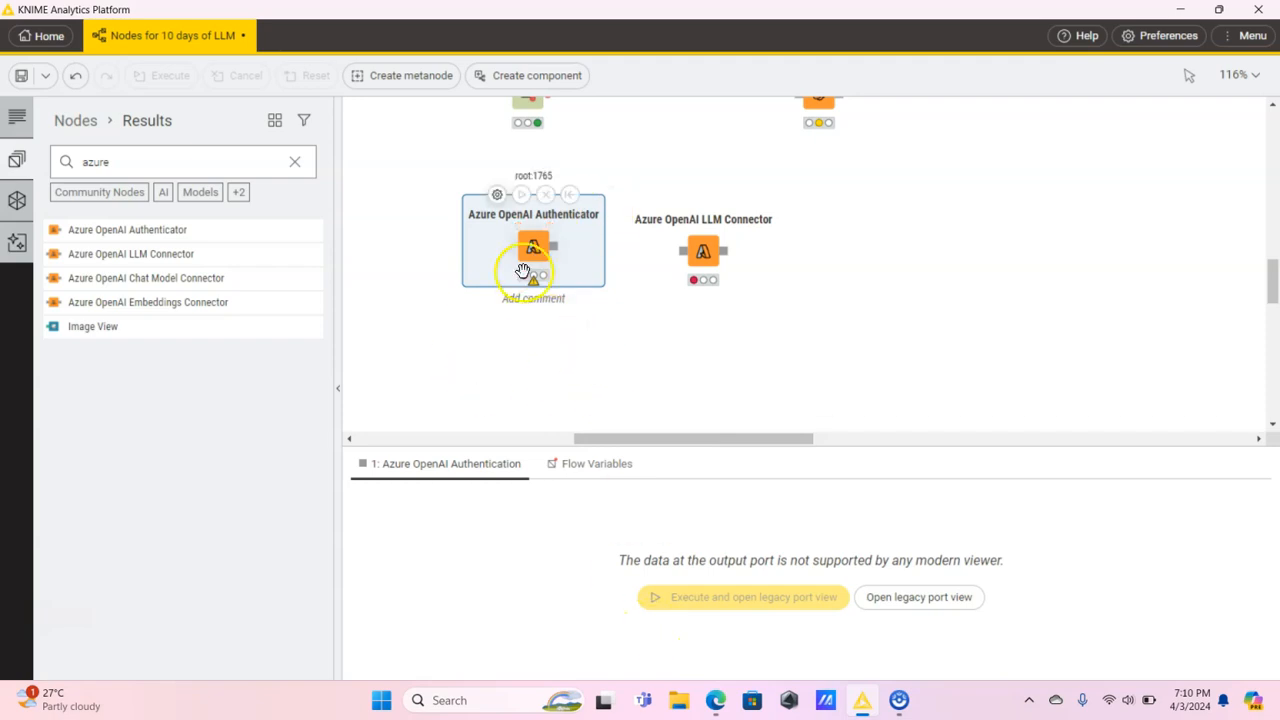
Duplicate the Credentials Configuration node and place the copy just before the Azure OpenAI Authenticator.
scroll(560, 240, "up", 3)
left_click(528, 185)
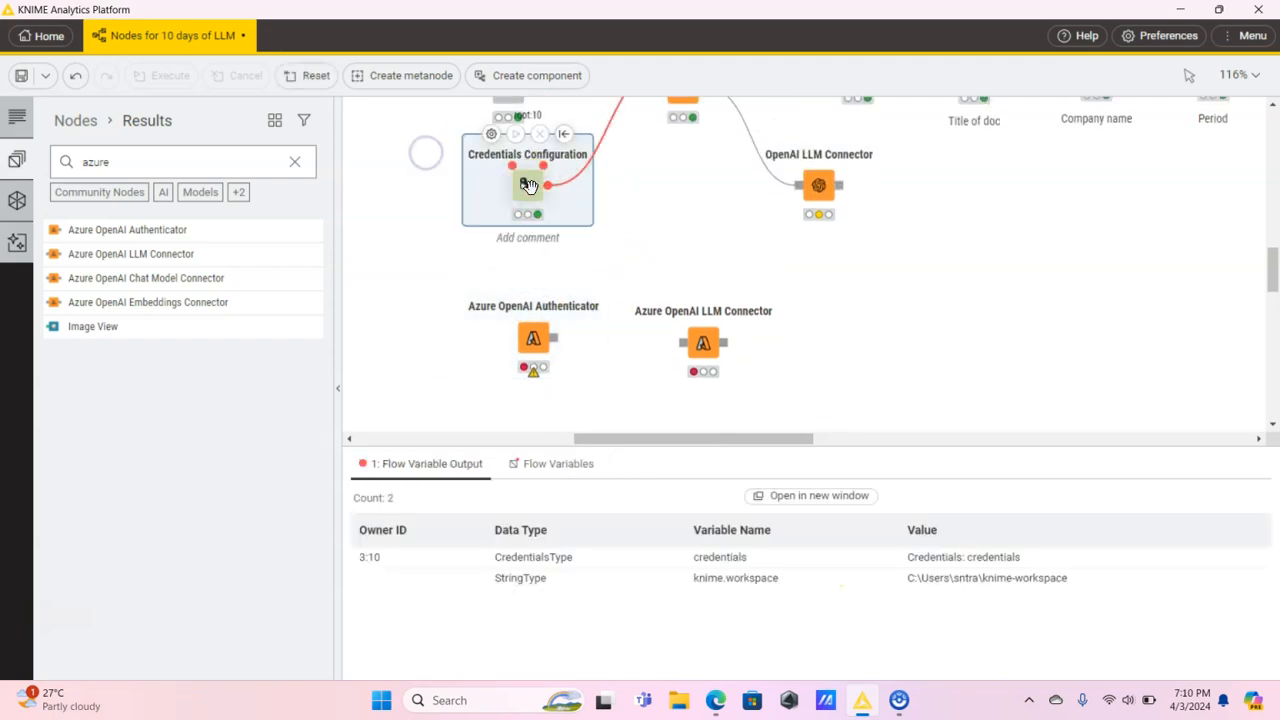
key("ctrl+c")
left_click(426, 366)
key("ctrl+v")
scroll(426, 366, "down", 5)
scroll(577, 346, "up", 2)
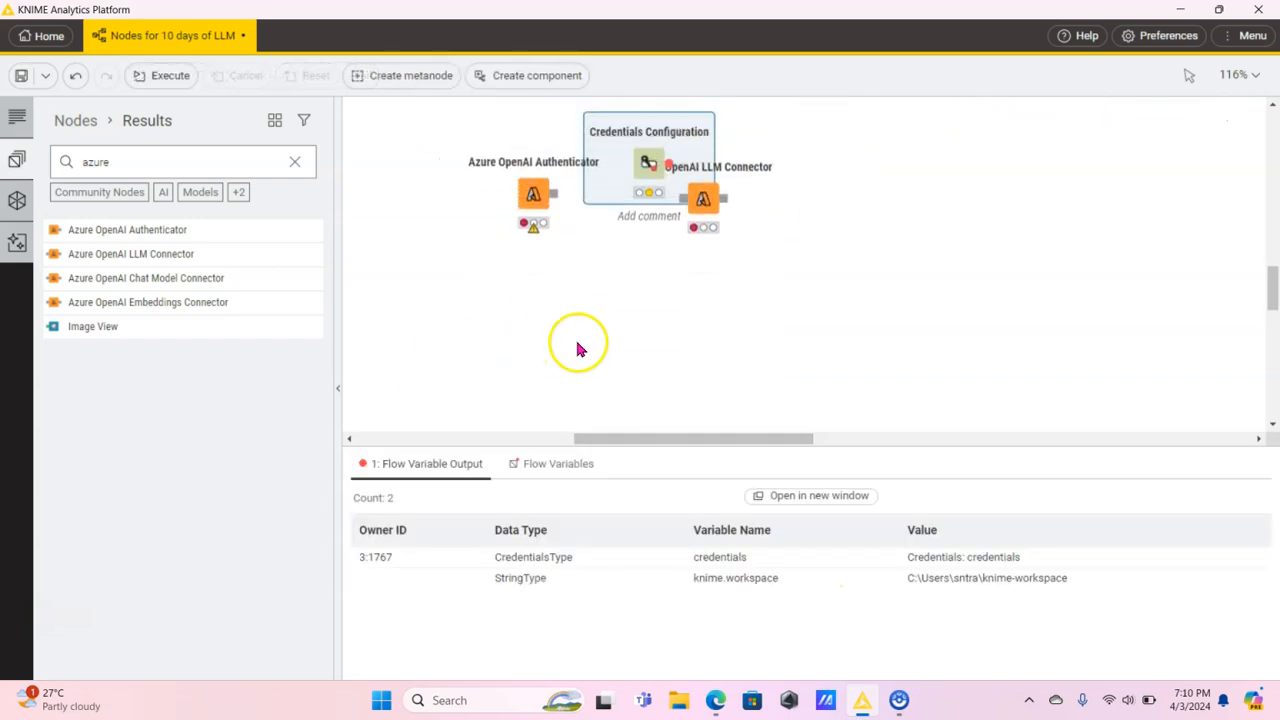
left_click_drag(646, 166, 386, 206)
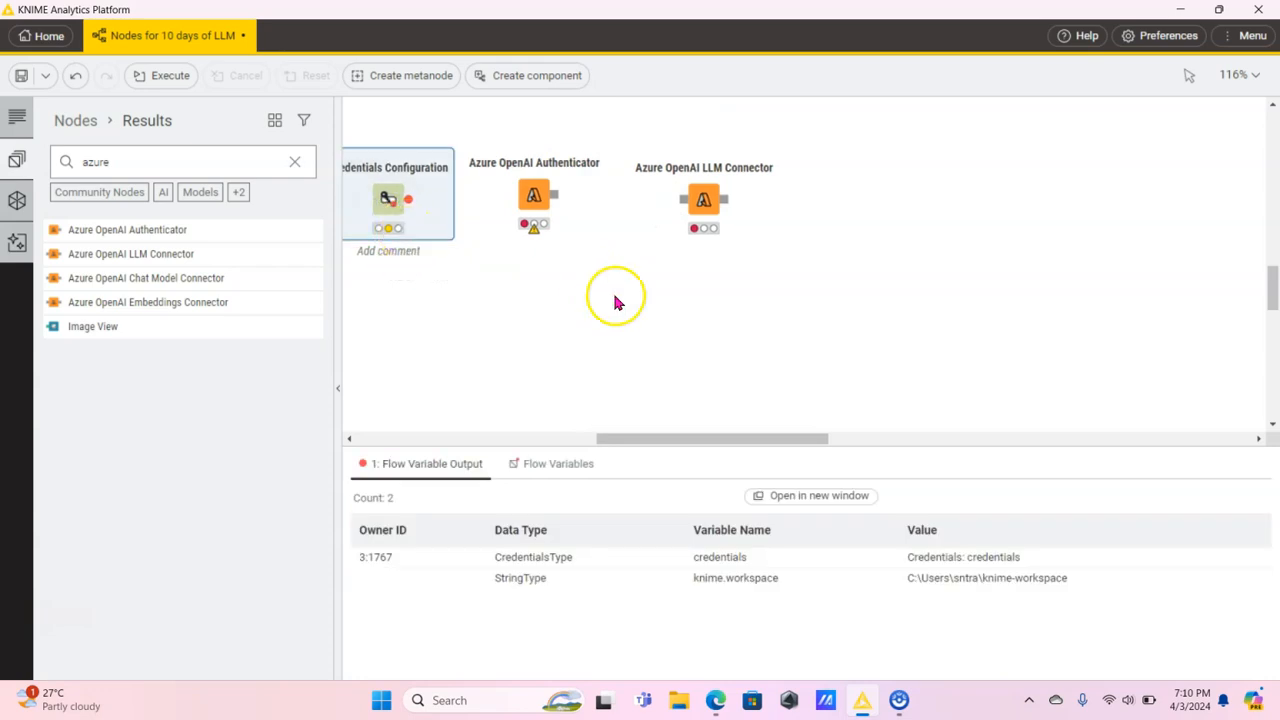
Switch to the Azure portal in the browser and copy KEY 1 from the OpenAITosinLitics resource's Keys and Endpoint page.
left_click(716, 700)
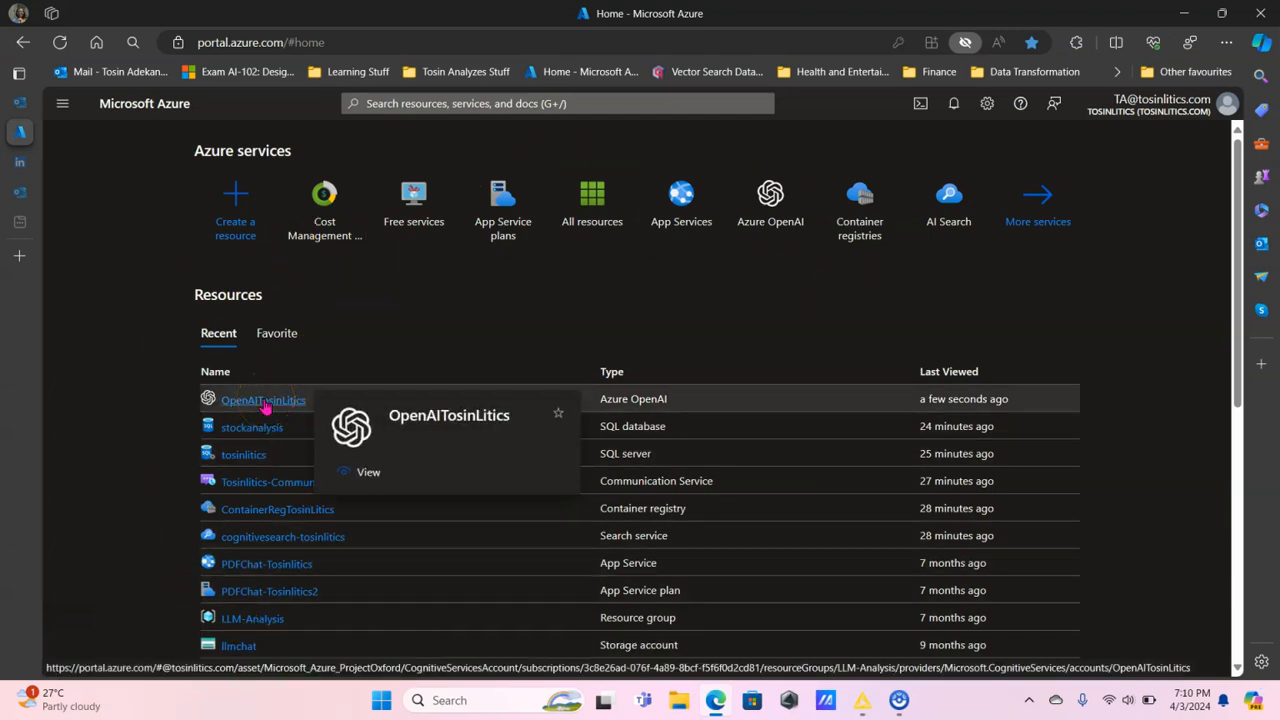
left_click(265, 402)
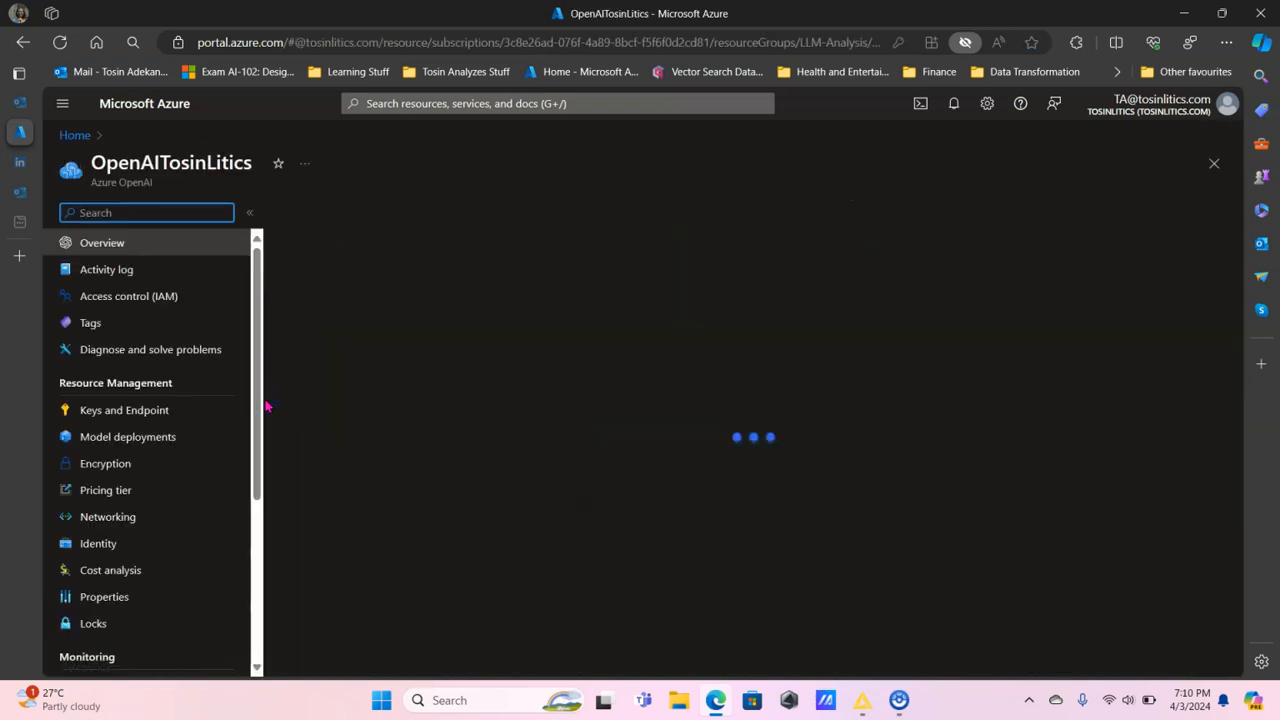
left_click(140, 411)
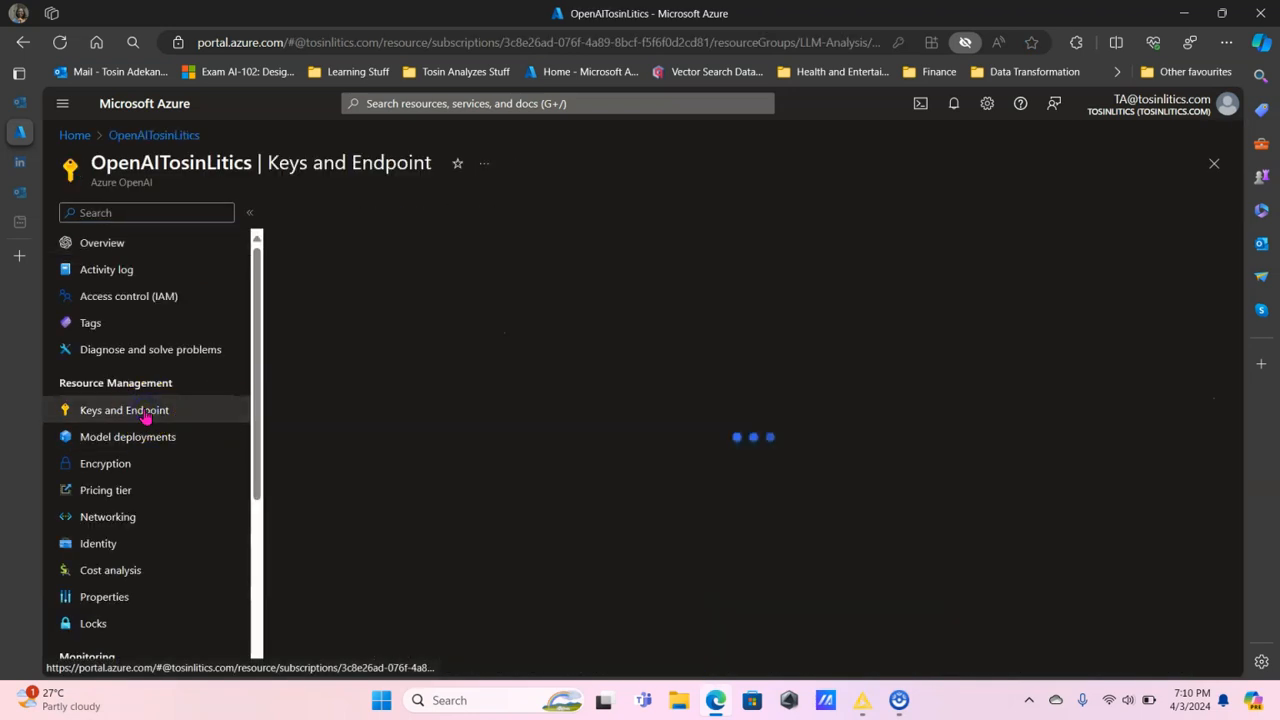
left_click(848, 411)
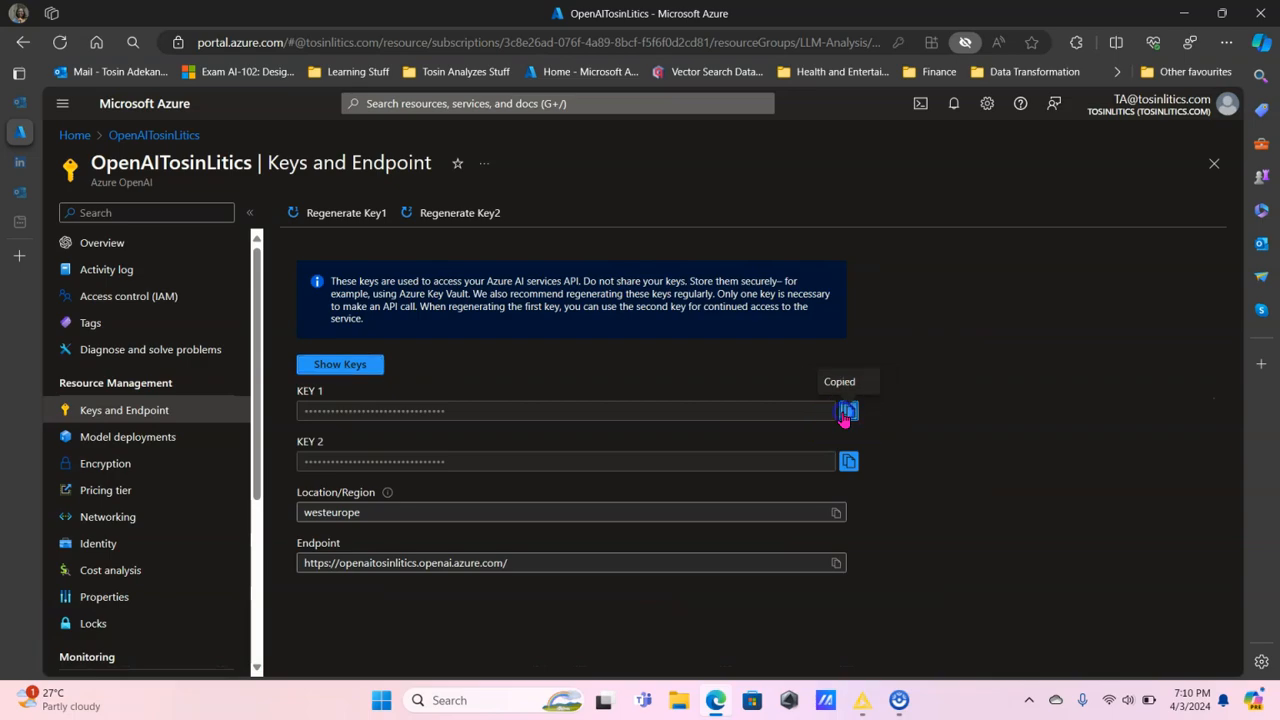
Switch to KNIME and replace the password in the duplicated Credentials Configuration node with the copied API key.
left_click(862, 700)
left_click(395, 186)
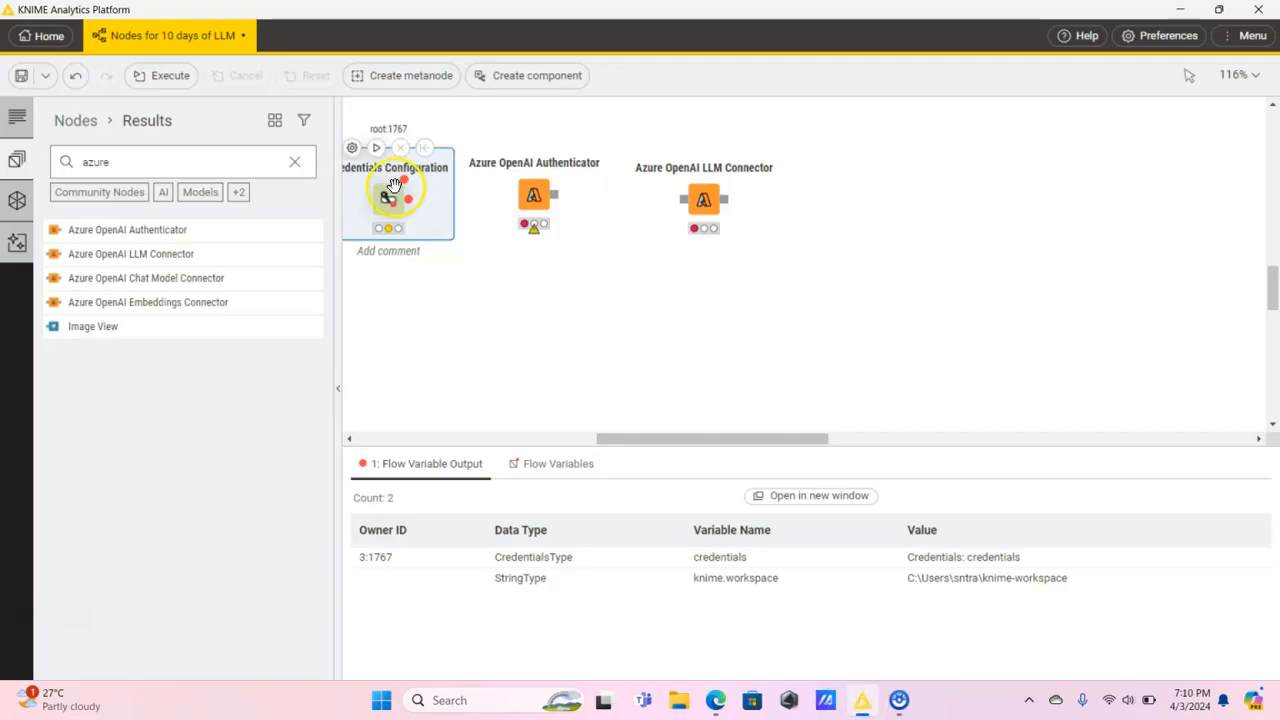
double_click(388, 202)
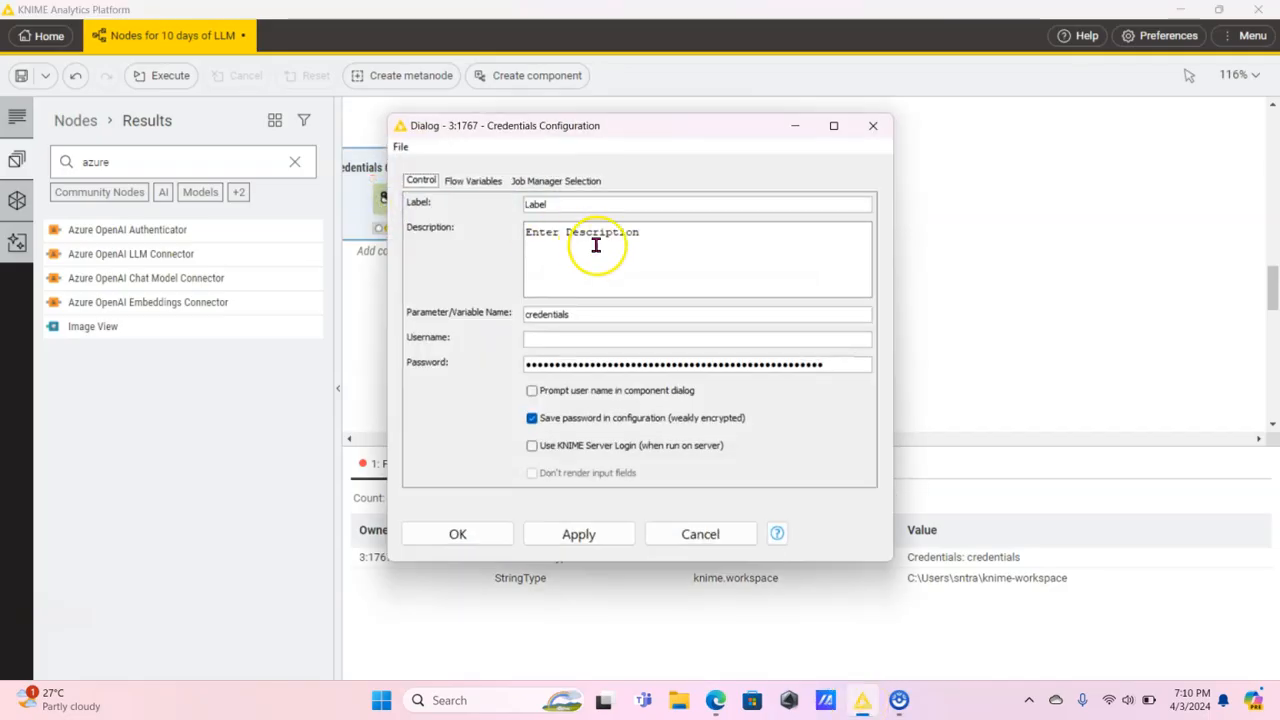
key("ctrl+a")
key("BackSpace")
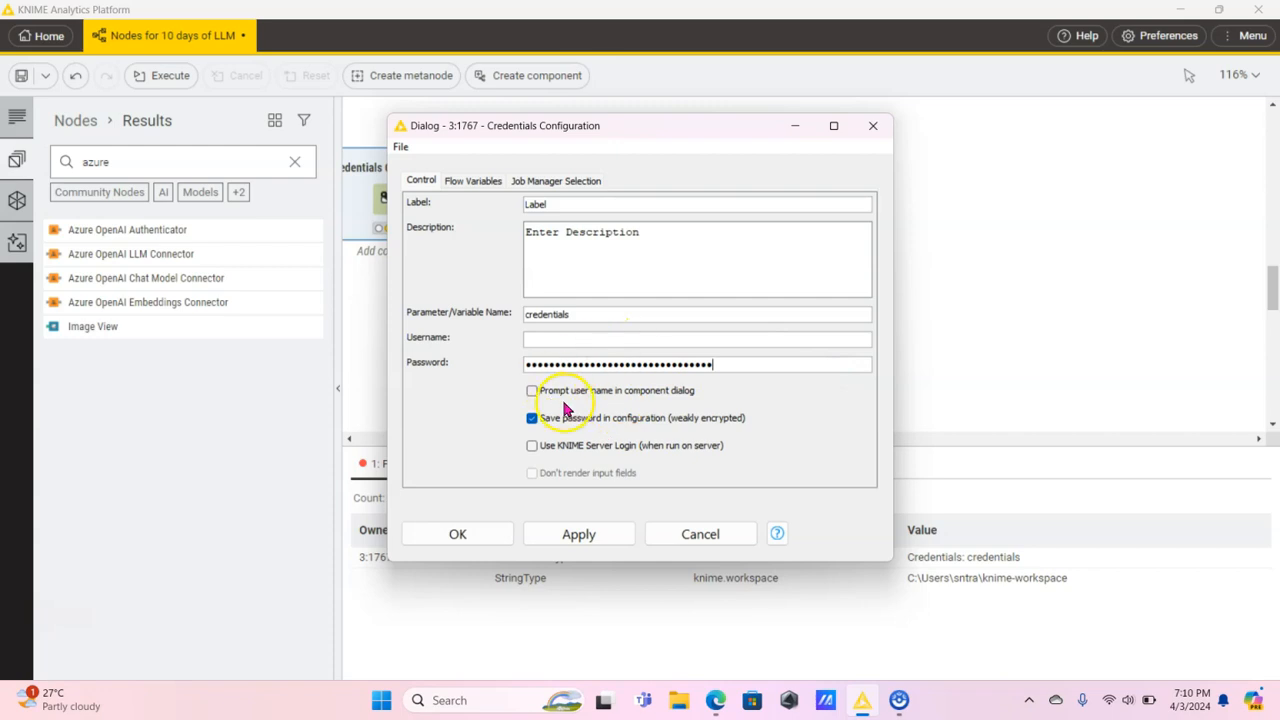
left_click(457, 535)
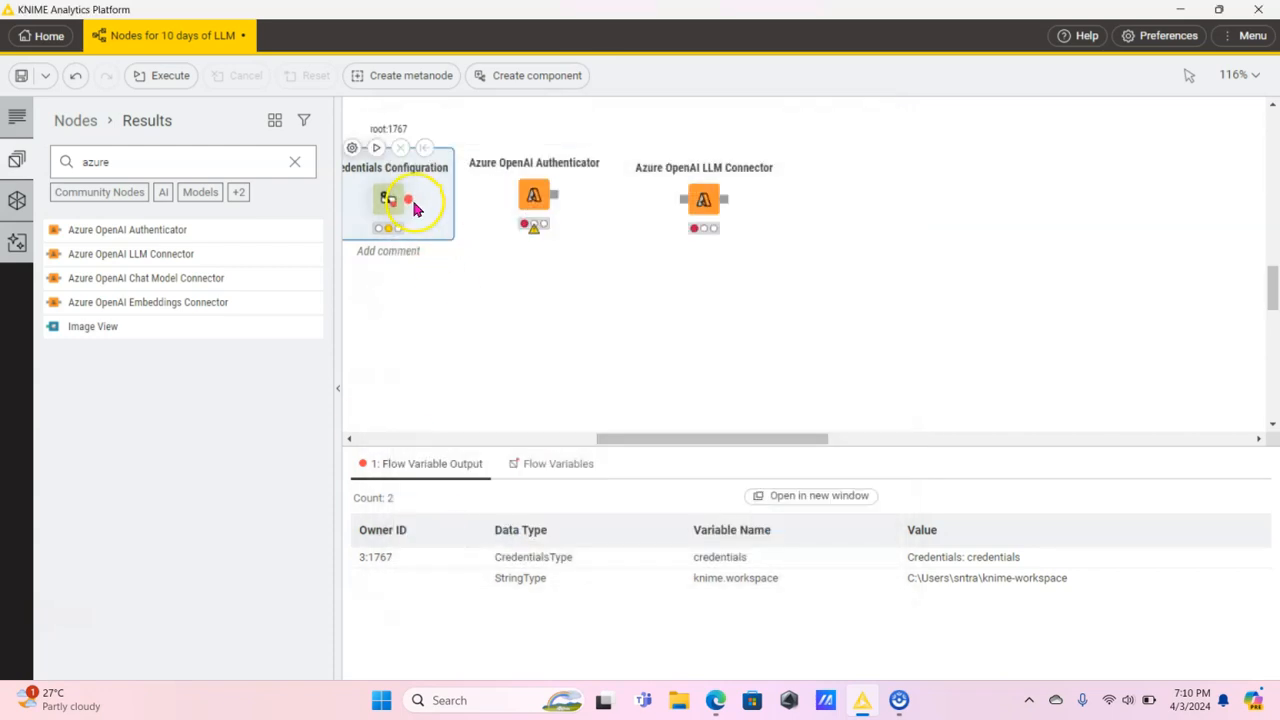
Connect the duplicated Credentials Configuration node to the Azure OpenAI Authenticator and choose credentials as its Azure OpenAI API key.
left_click_drag(408, 204, 538, 182)
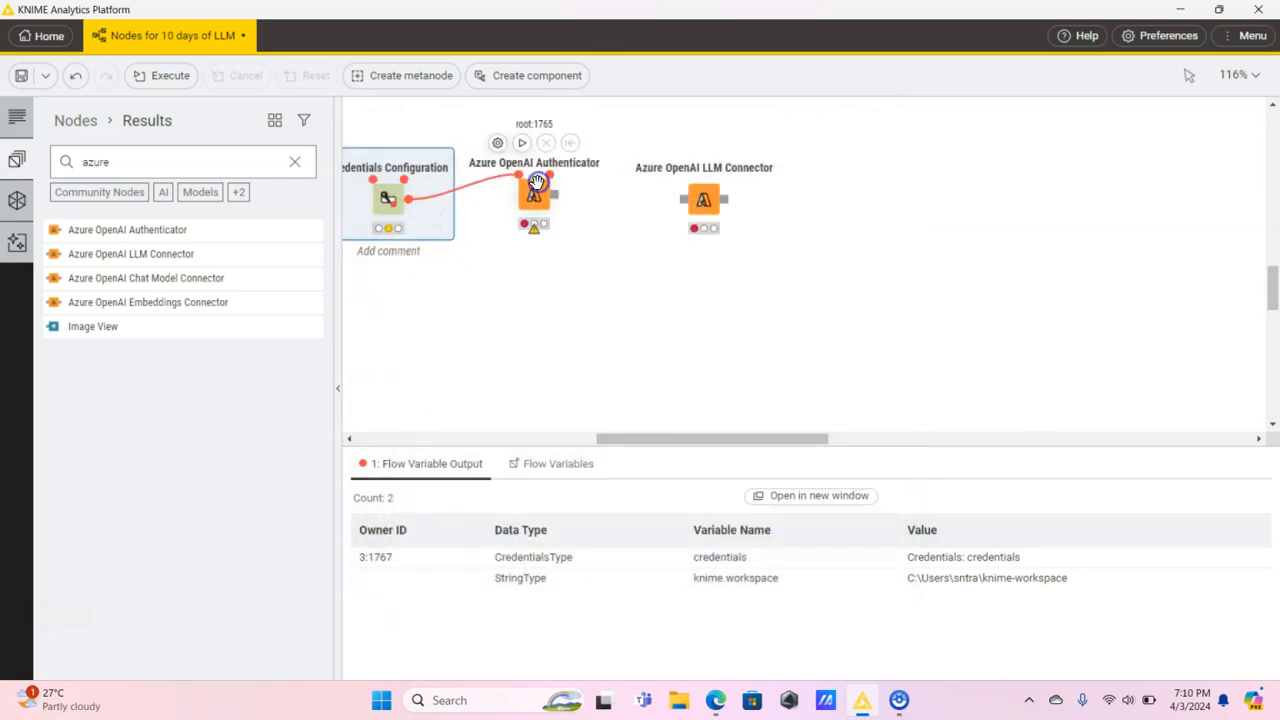
left_click(536, 200)
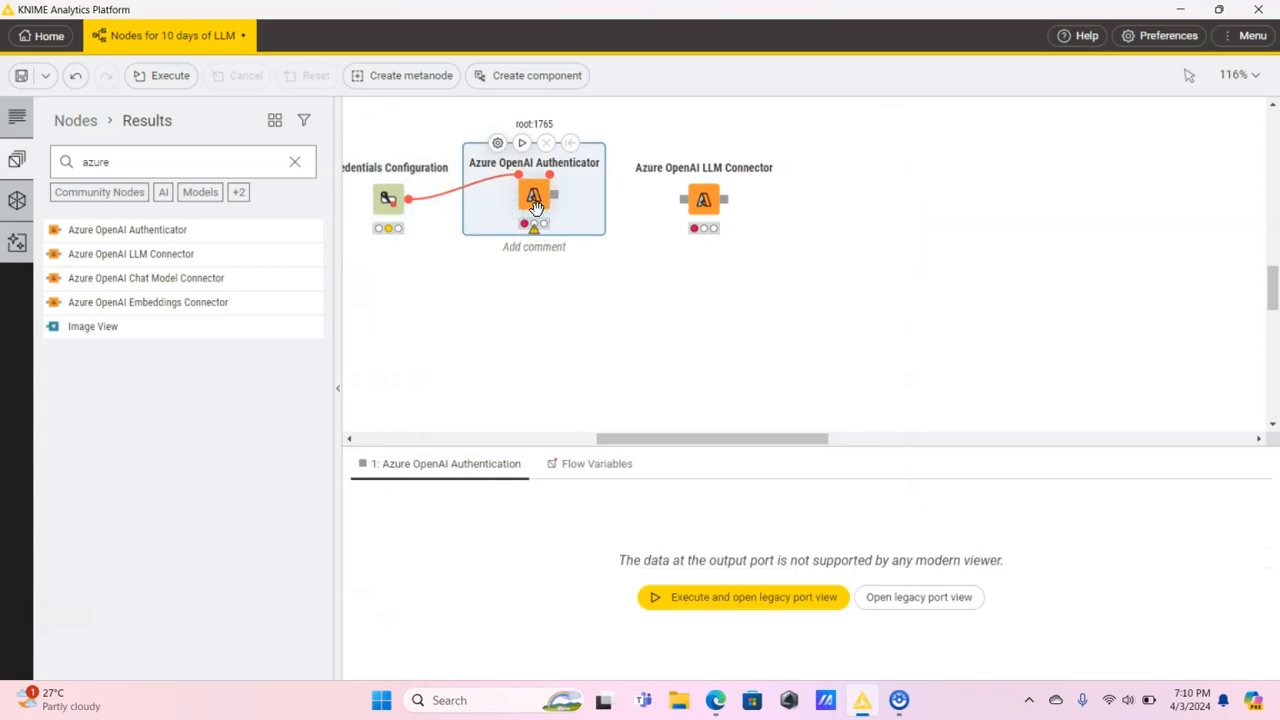
double_click(540, 198)
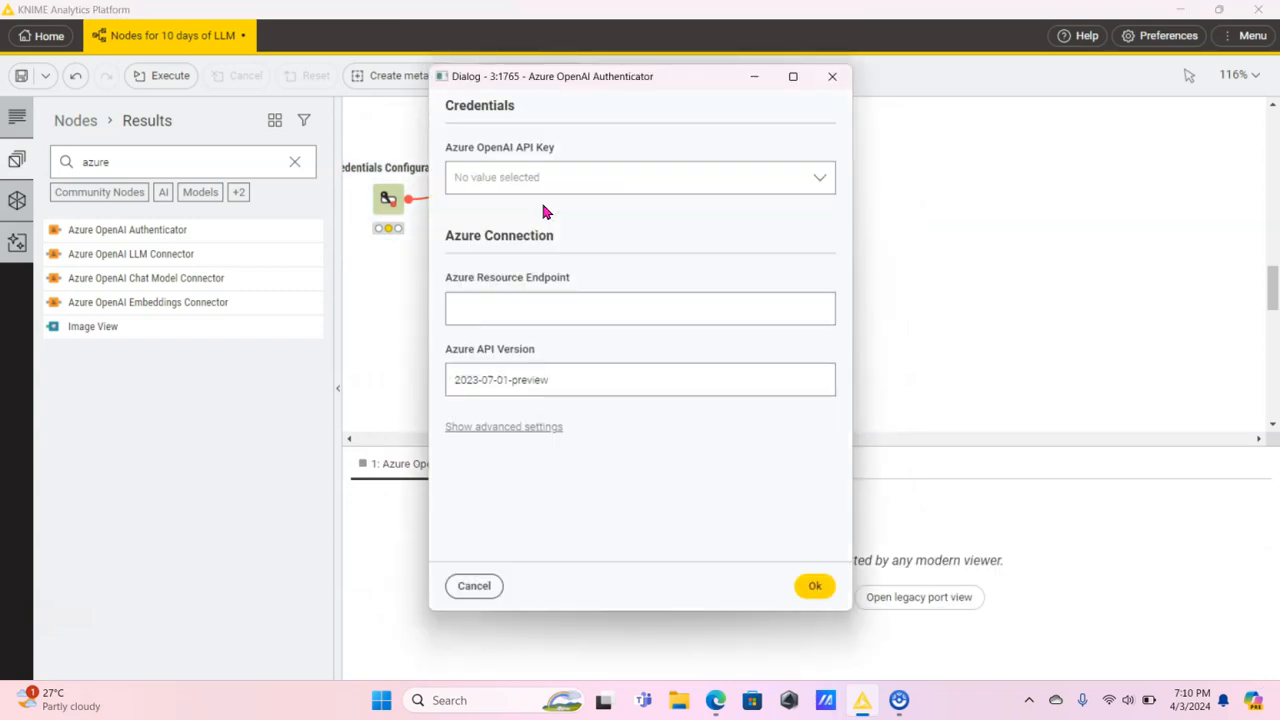
left_click(816, 188)
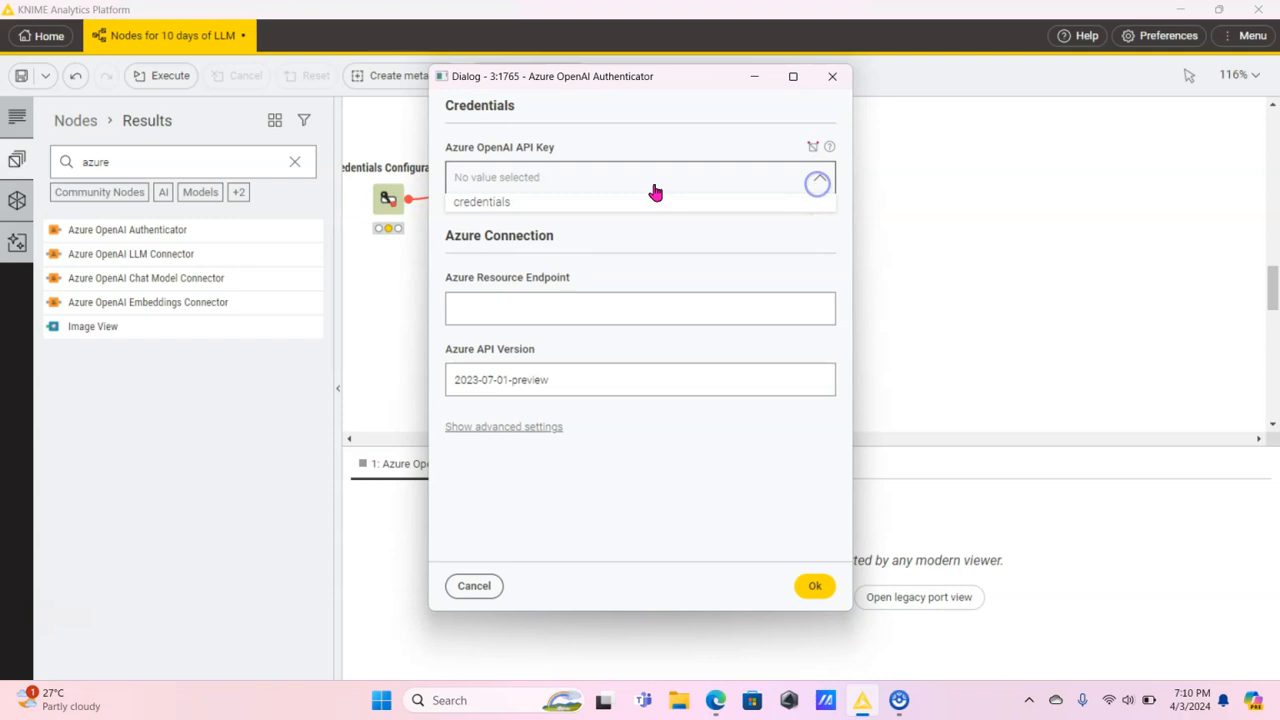
left_click(521, 199)
left_click(553, 311)
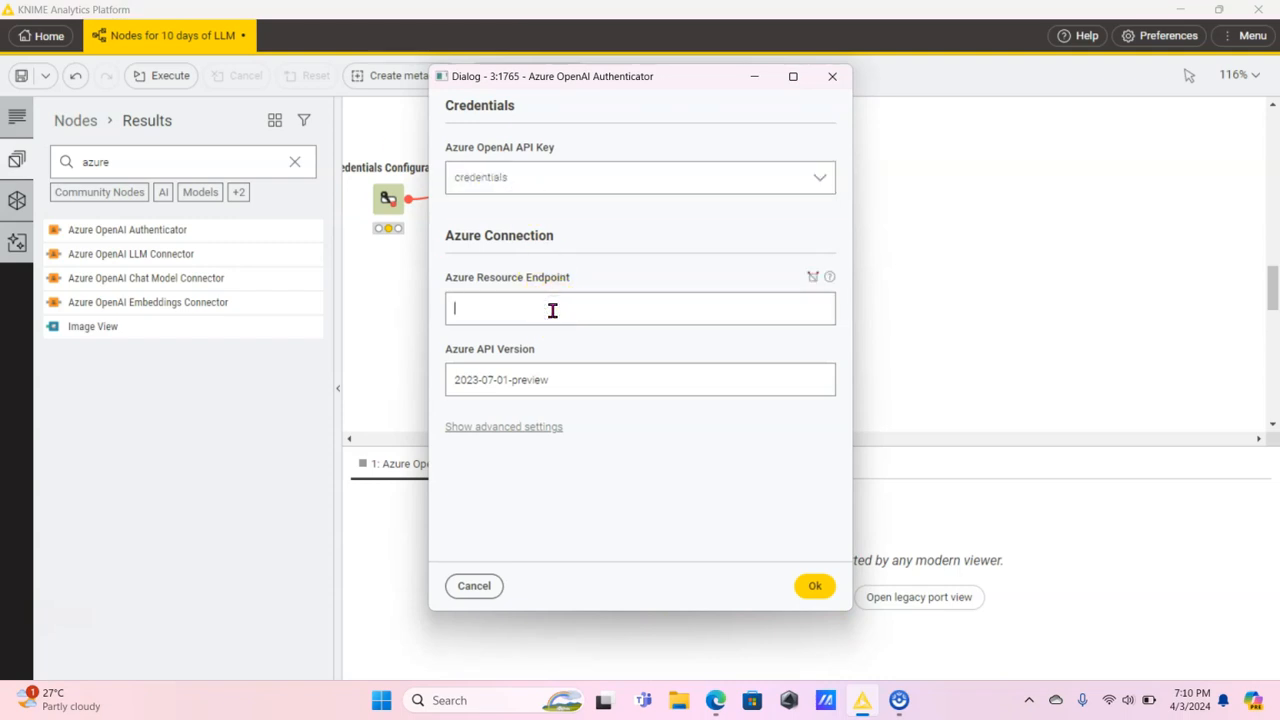
left_click(716, 700)
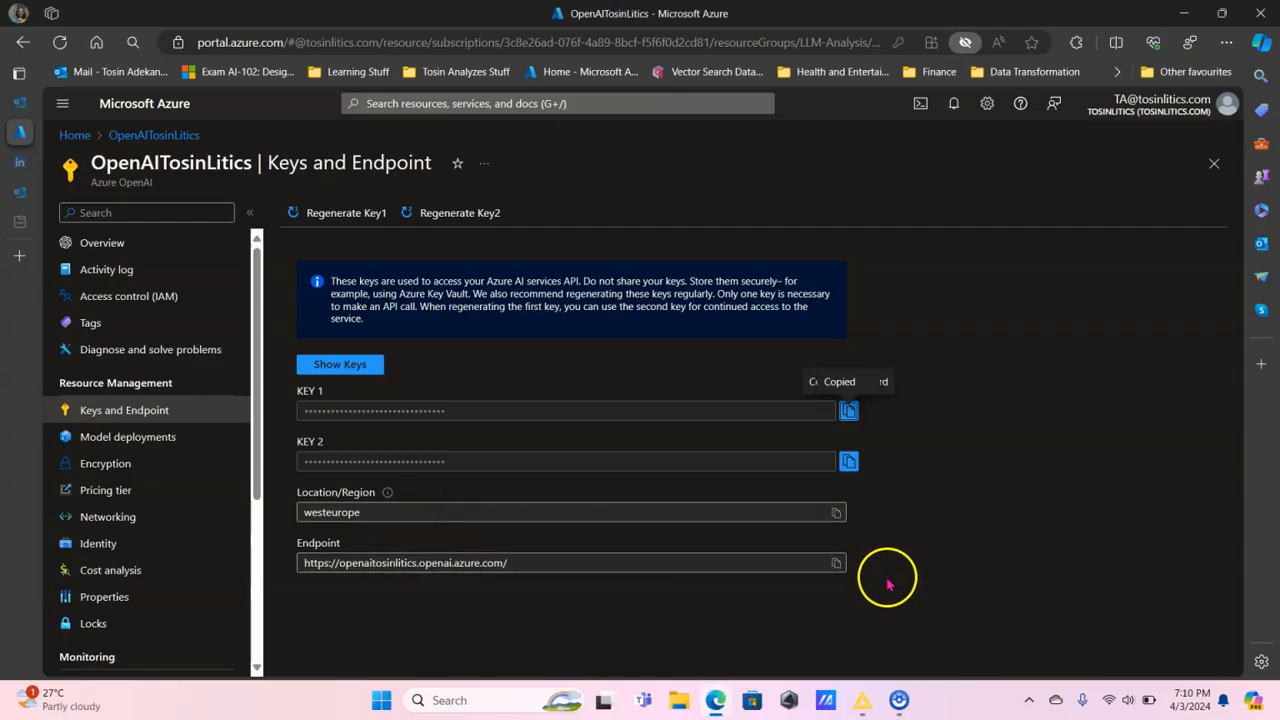
left_click(835, 564)
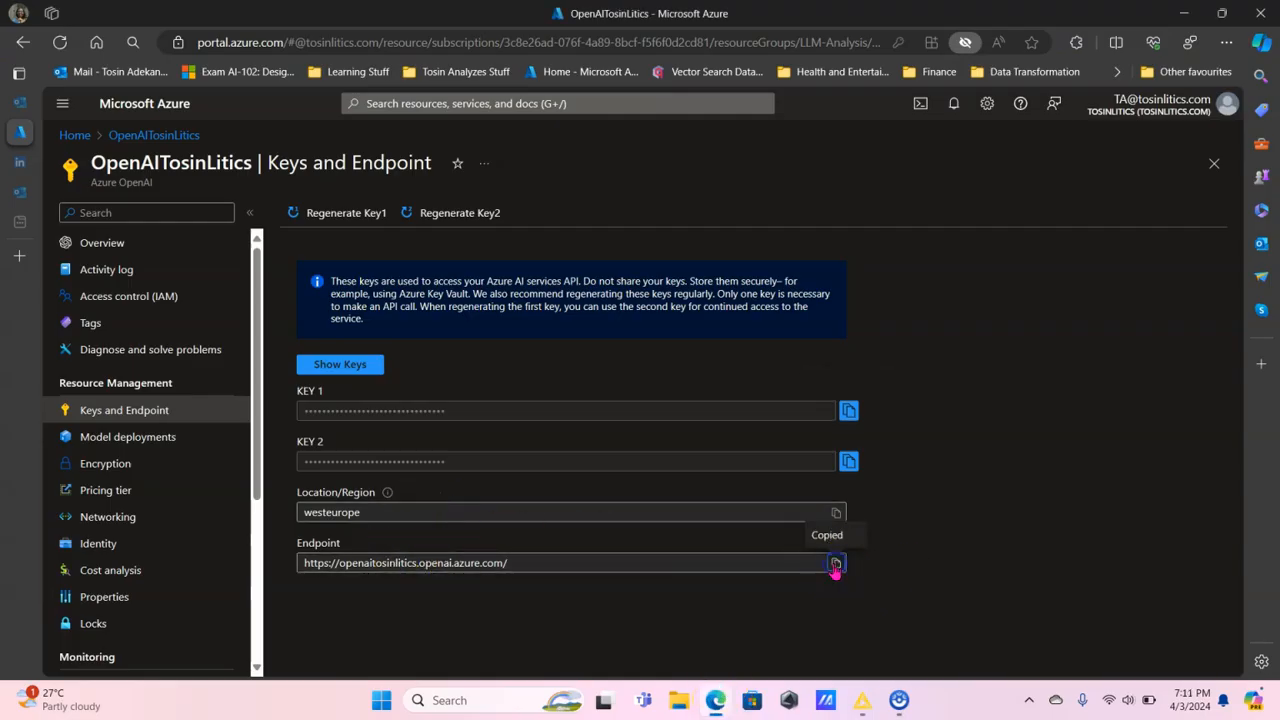
left_click(862, 700)
key("ctrl+v")
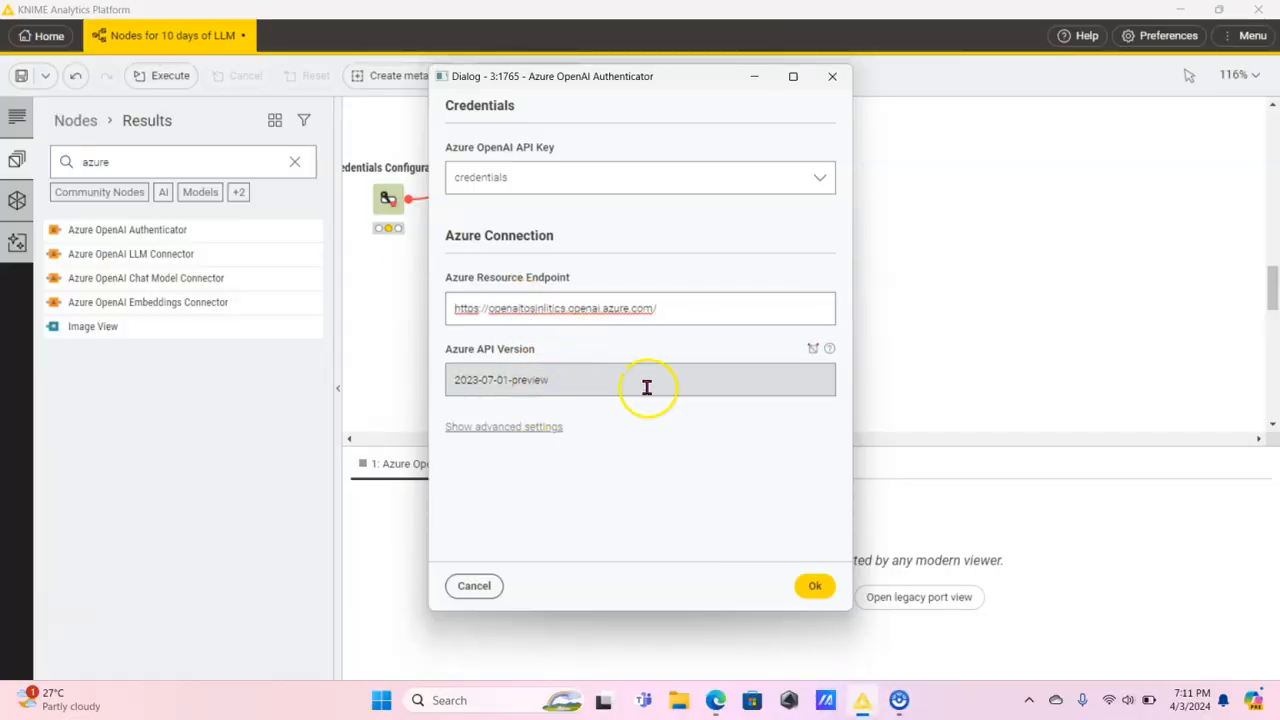
left_click(812, 586)
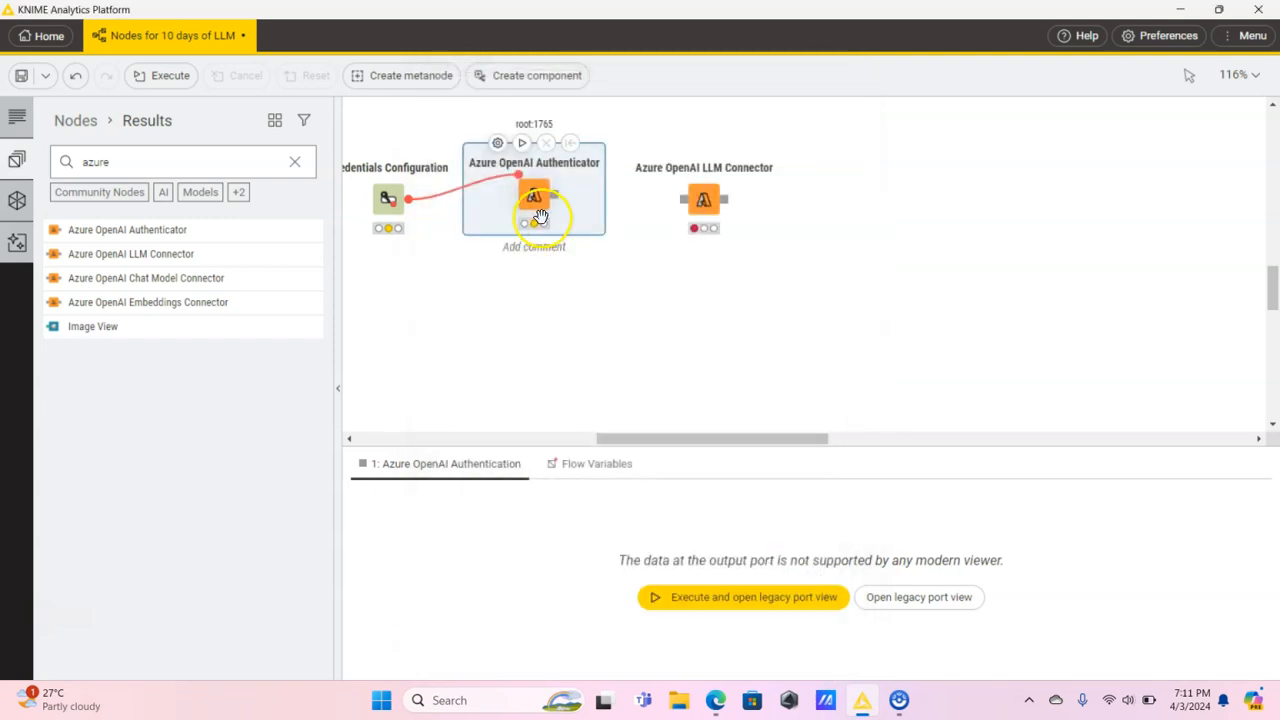
left_click(521, 144)
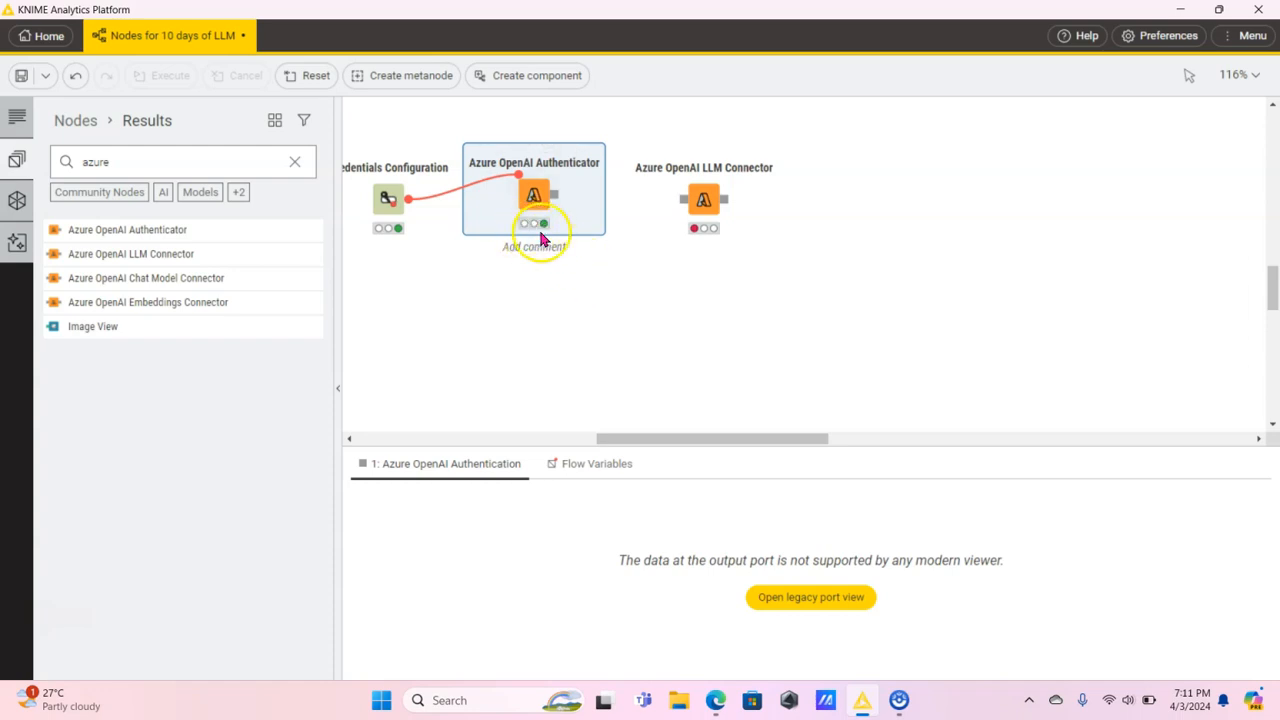
Connect the Azure OpenAI Authenticator to the Azure OpenAI LLM Connector and open the connector's configuration at the deployment name.
left_click_drag(553, 197, 690, 205)
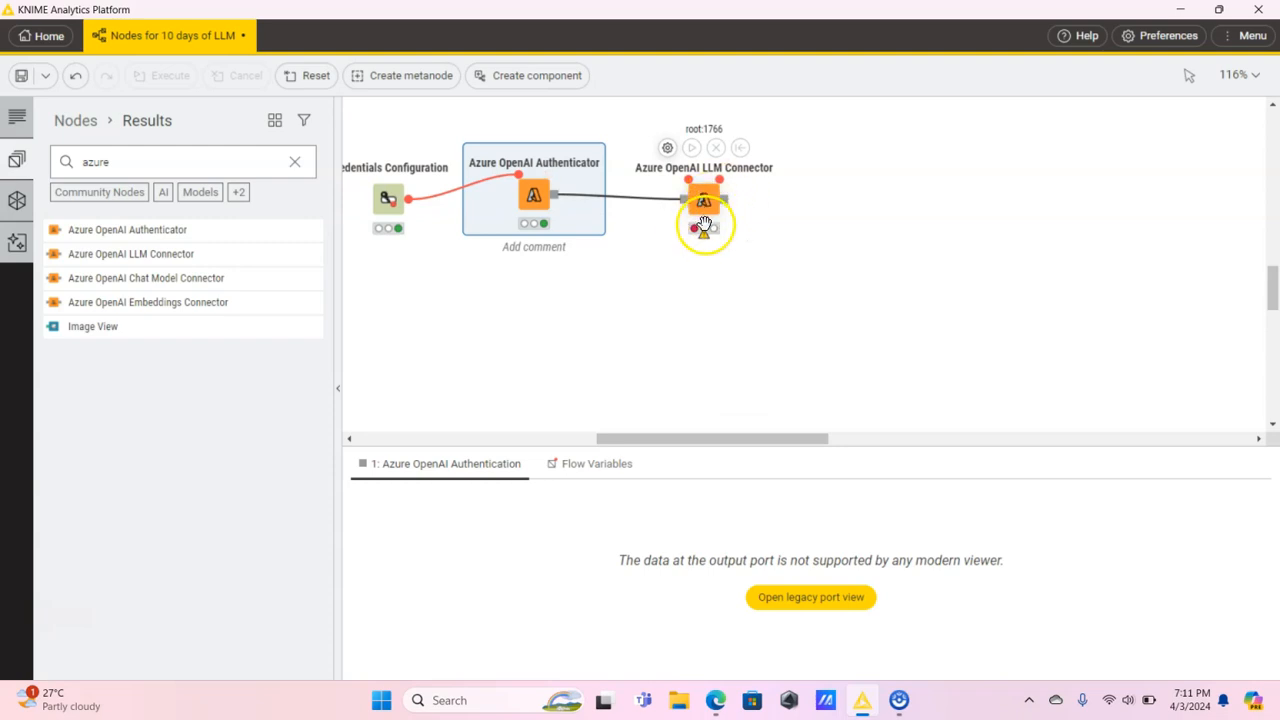
double_click(705, 205)
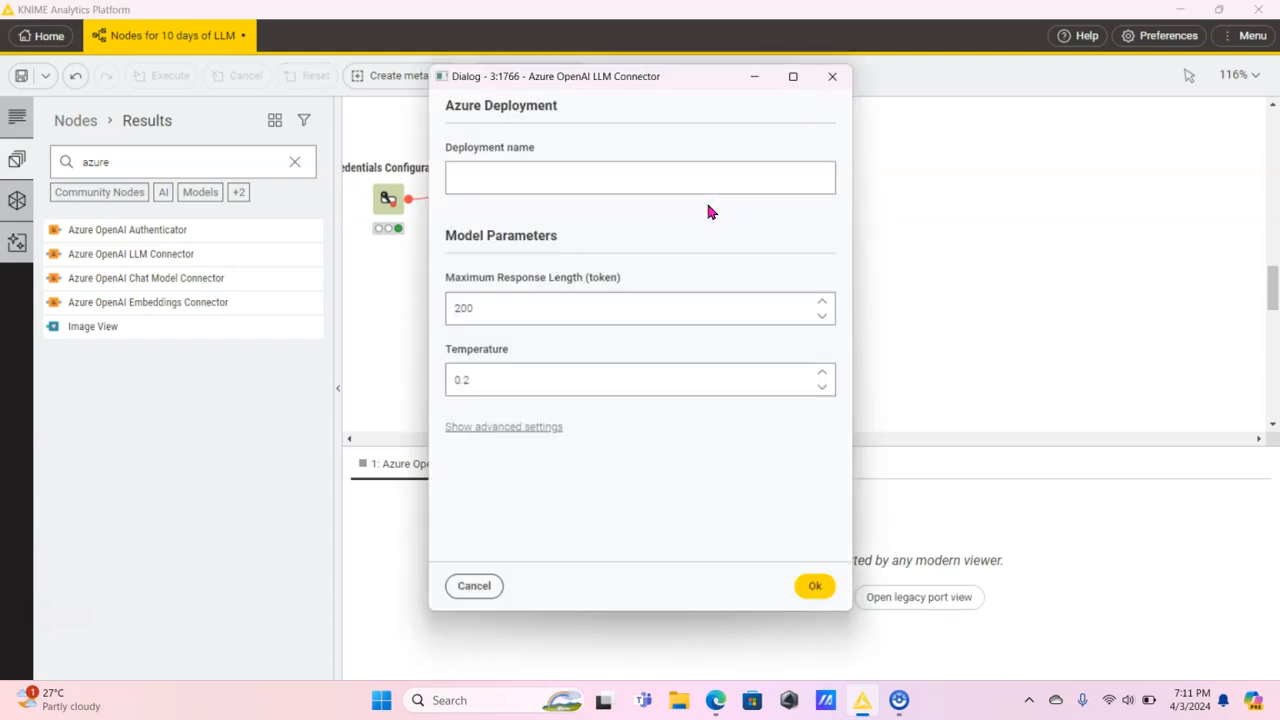
left_click(567, 191)
Switch to the Azure portal, open the gpt-35-turbo deployment in Azure OpenAI Studio and select its name for copying.
left_click(716, 702)
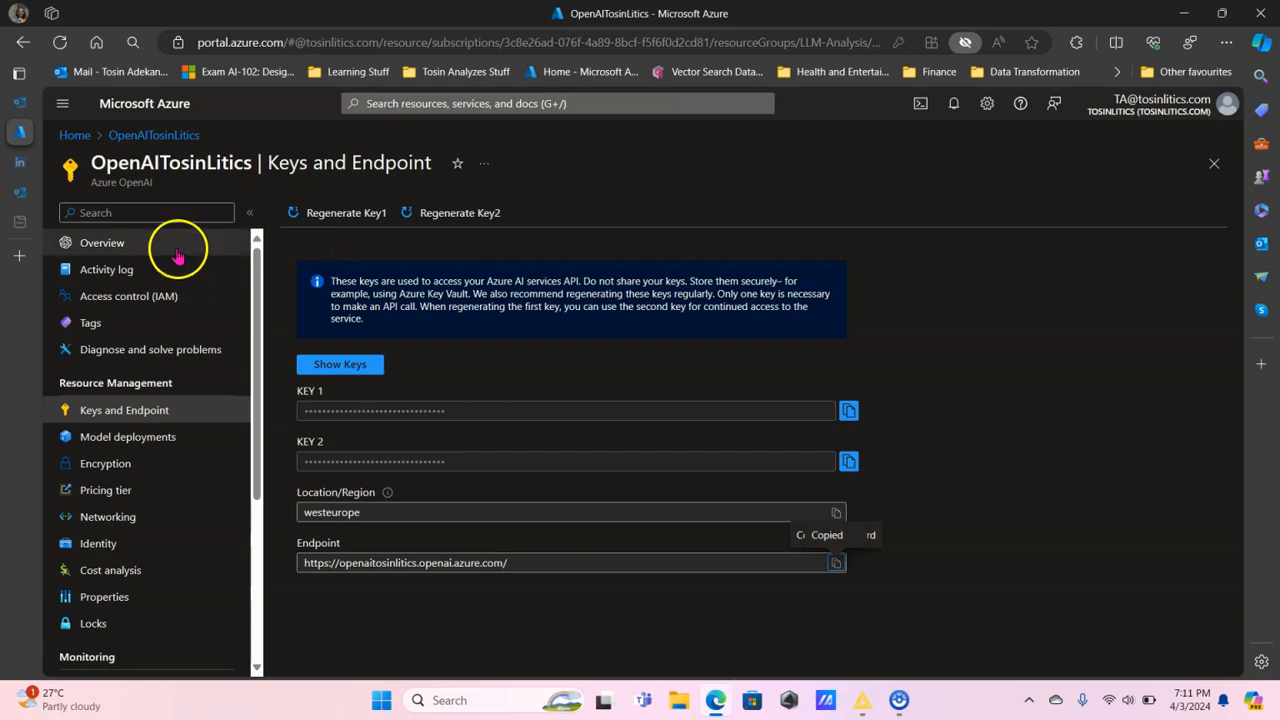
left_click(122, 245)
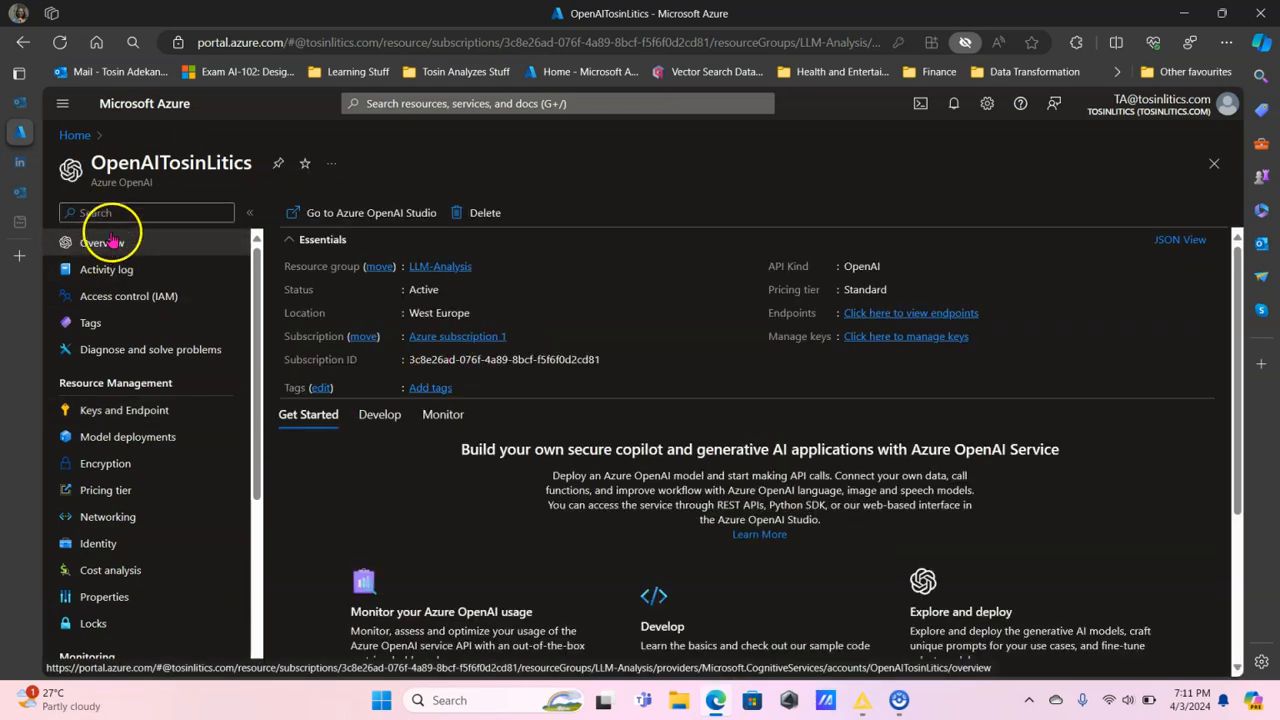
left_click(350, 214)
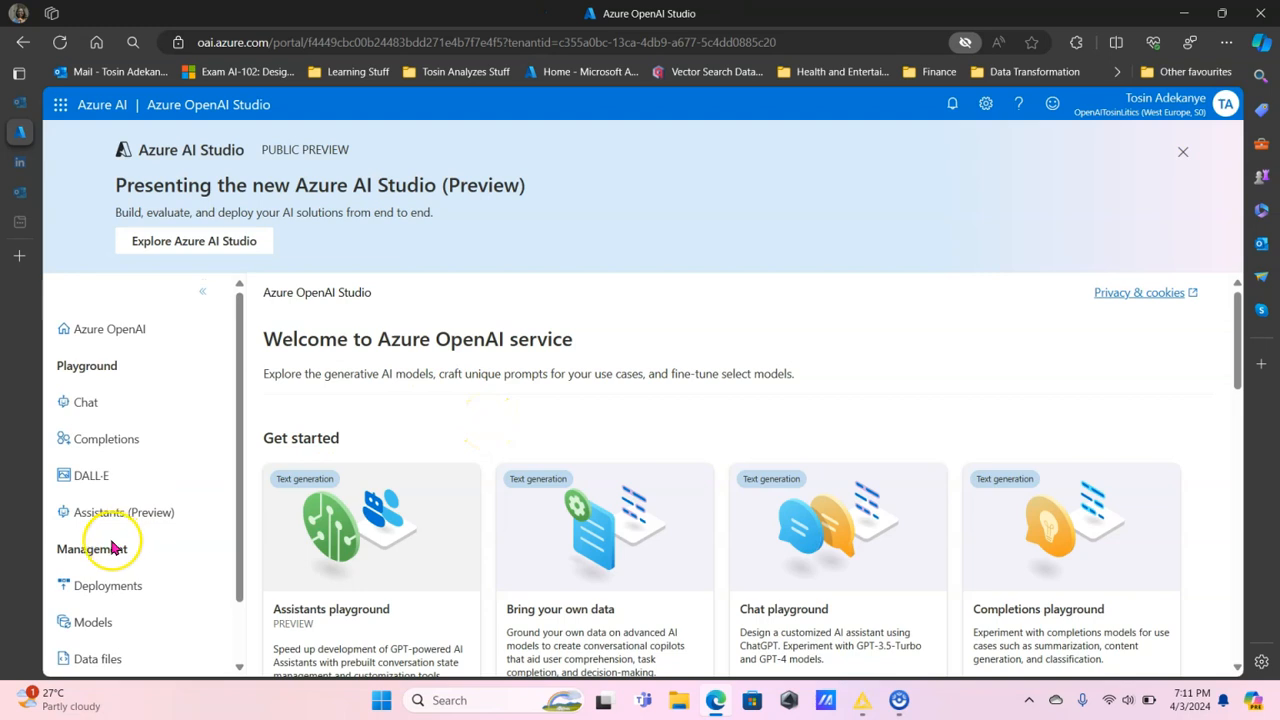
scroll(118, 540, "down", 1)
left_click(107, 520)
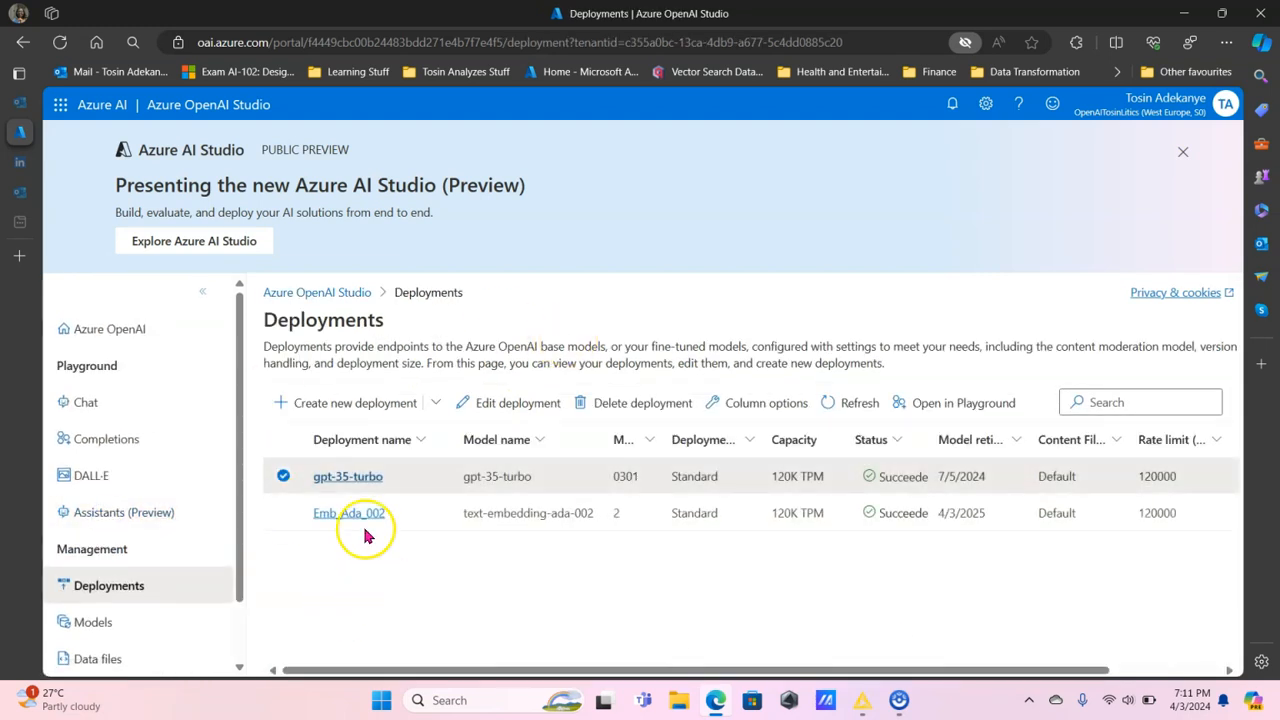
left_click(341, 485)
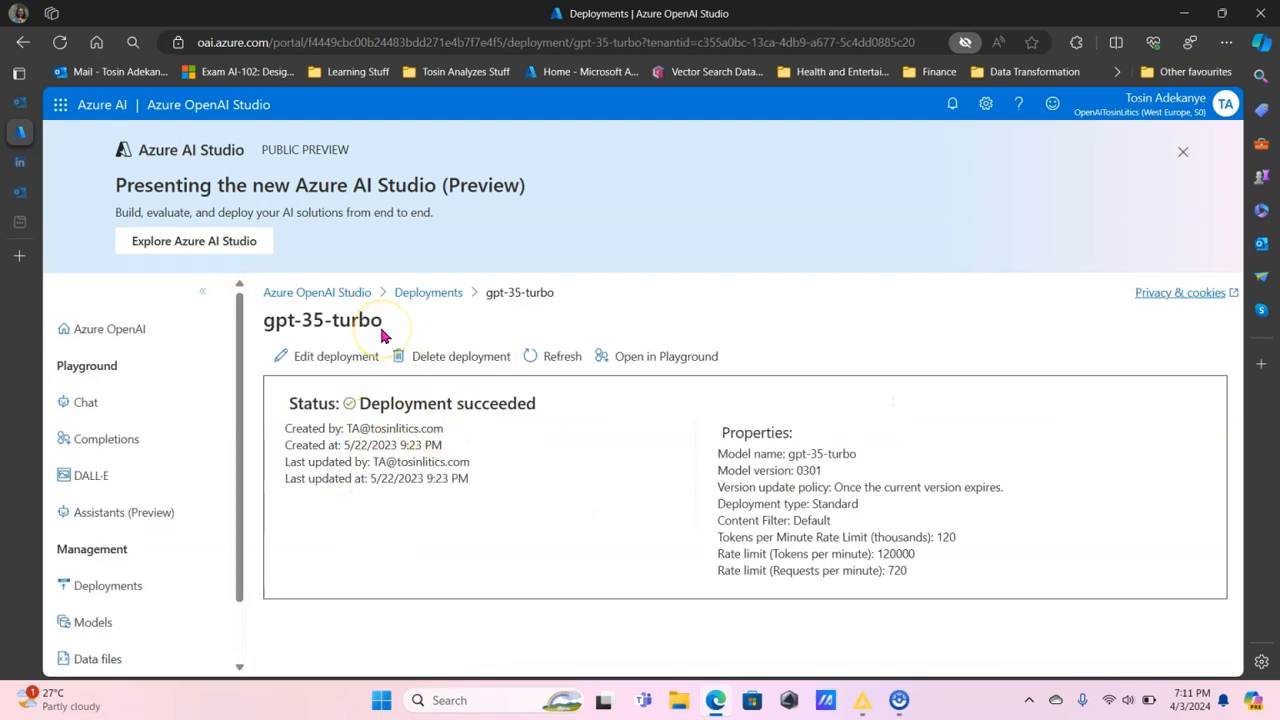
left_click_drag(378, 320, 268, 319)
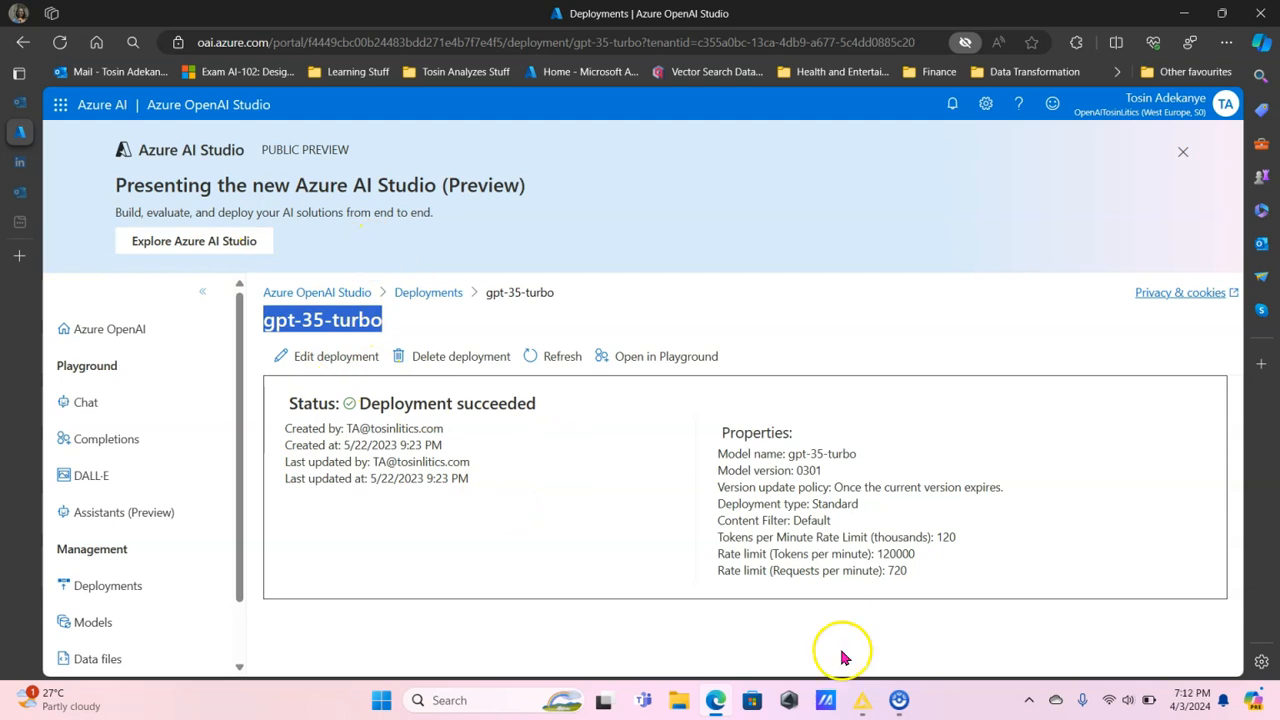
Switch to KNIME, configure the Azure OpenAI LLM Connector with deployment gpt-35-turbo, maximum response length 2000 and temperature 0.7, and execute it.
left_click(857, 702)
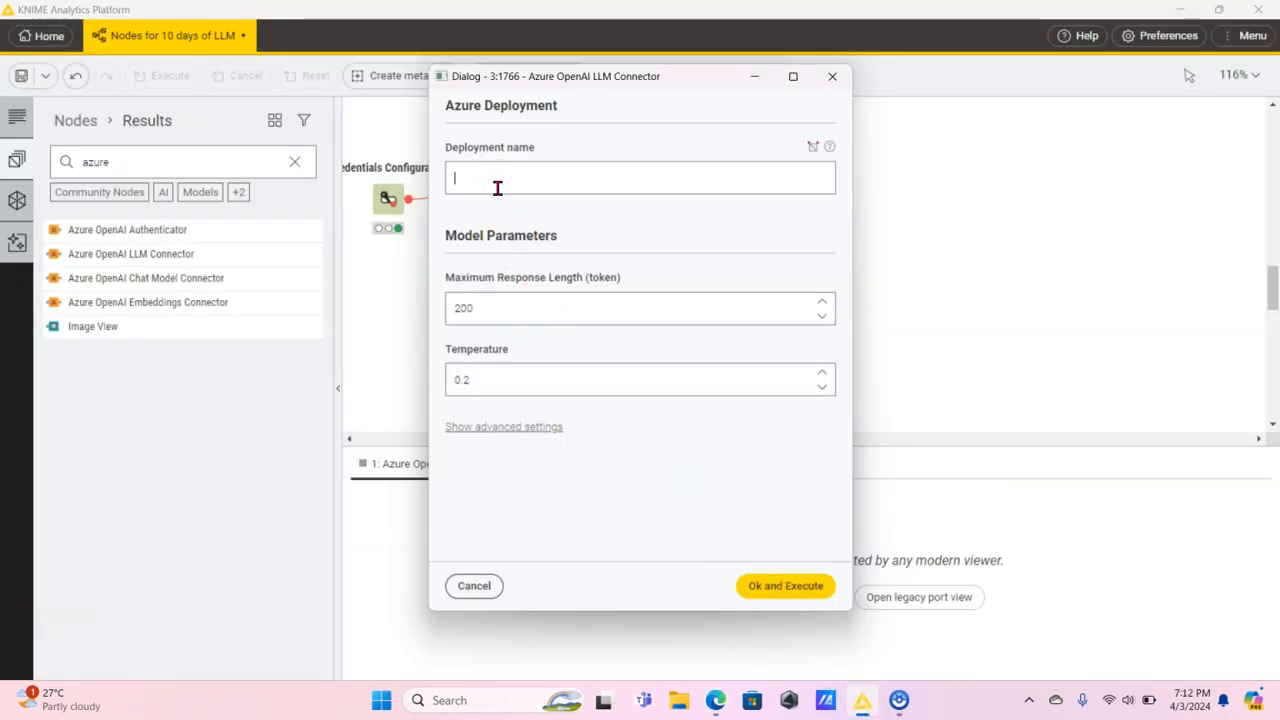
key("ctrl+v")
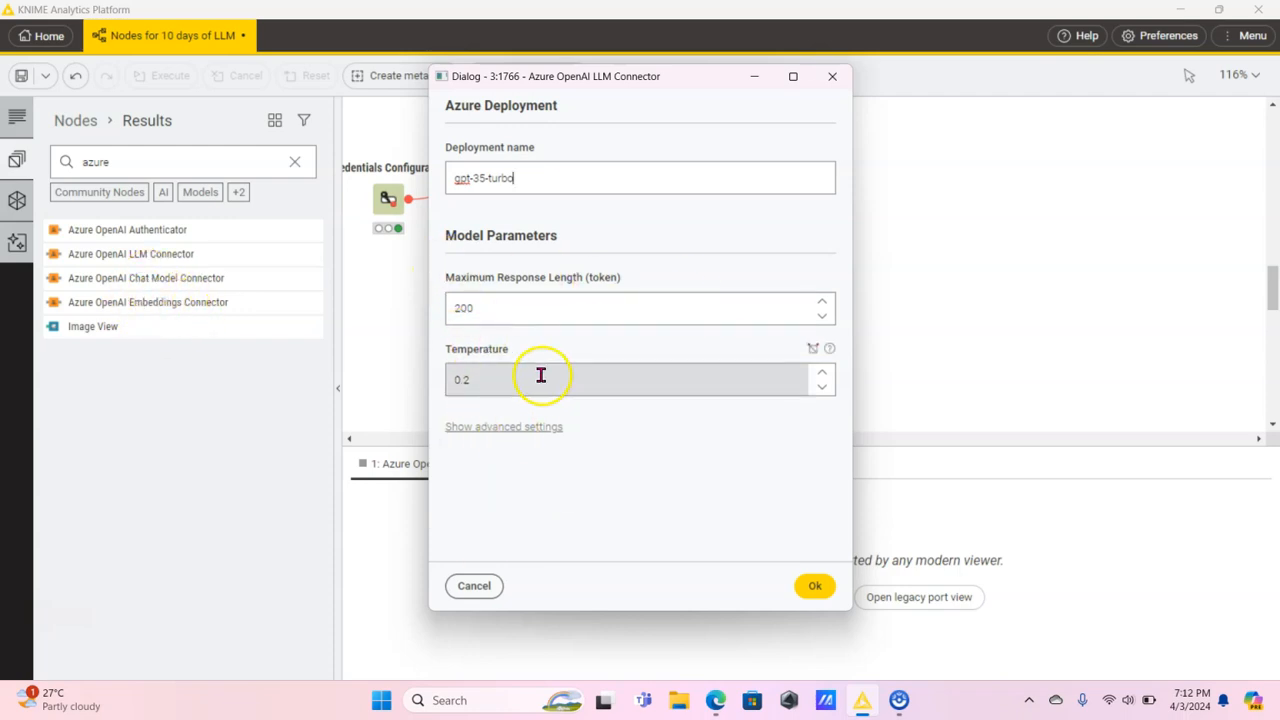
left_click(491, 302)
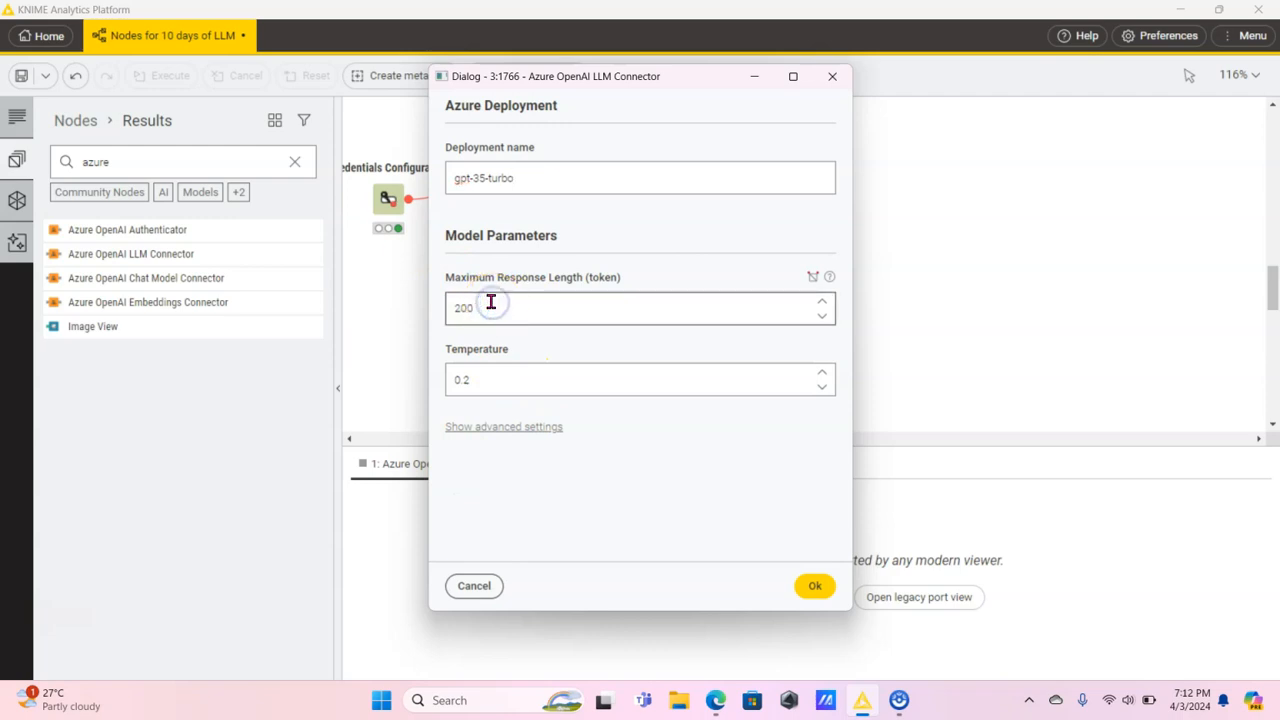
type("0")
left_click(505, 370)
left_click(496, 376)
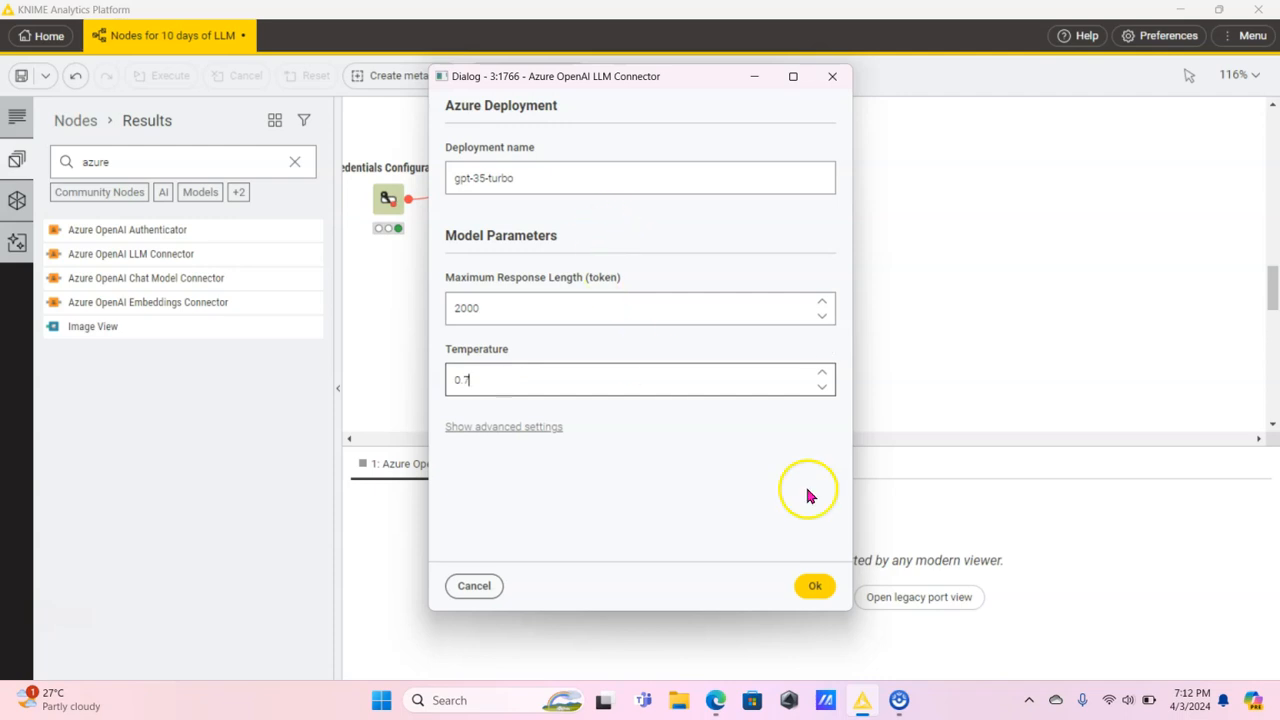
left_click(814, 586)
mouse_move(701, 223)
left_click(691, 148)
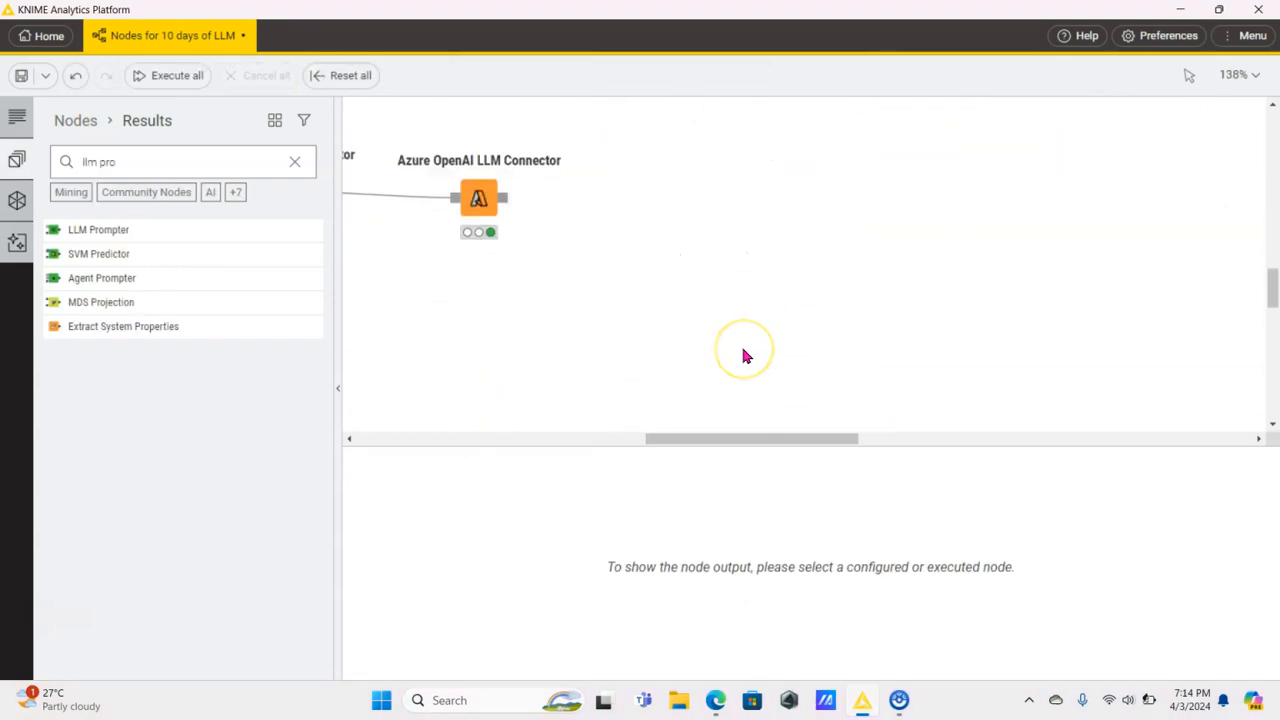
scroll(745, 355, "left", 4)
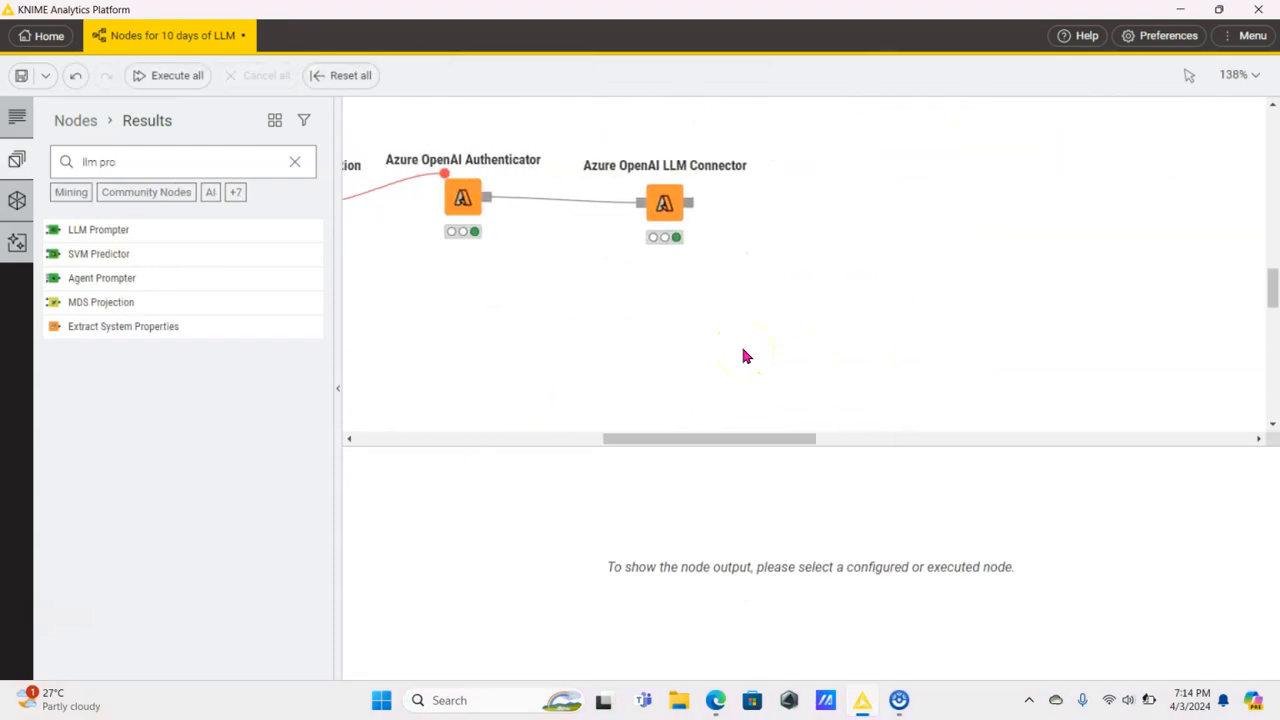
scroll(745, 355, "left", 3)
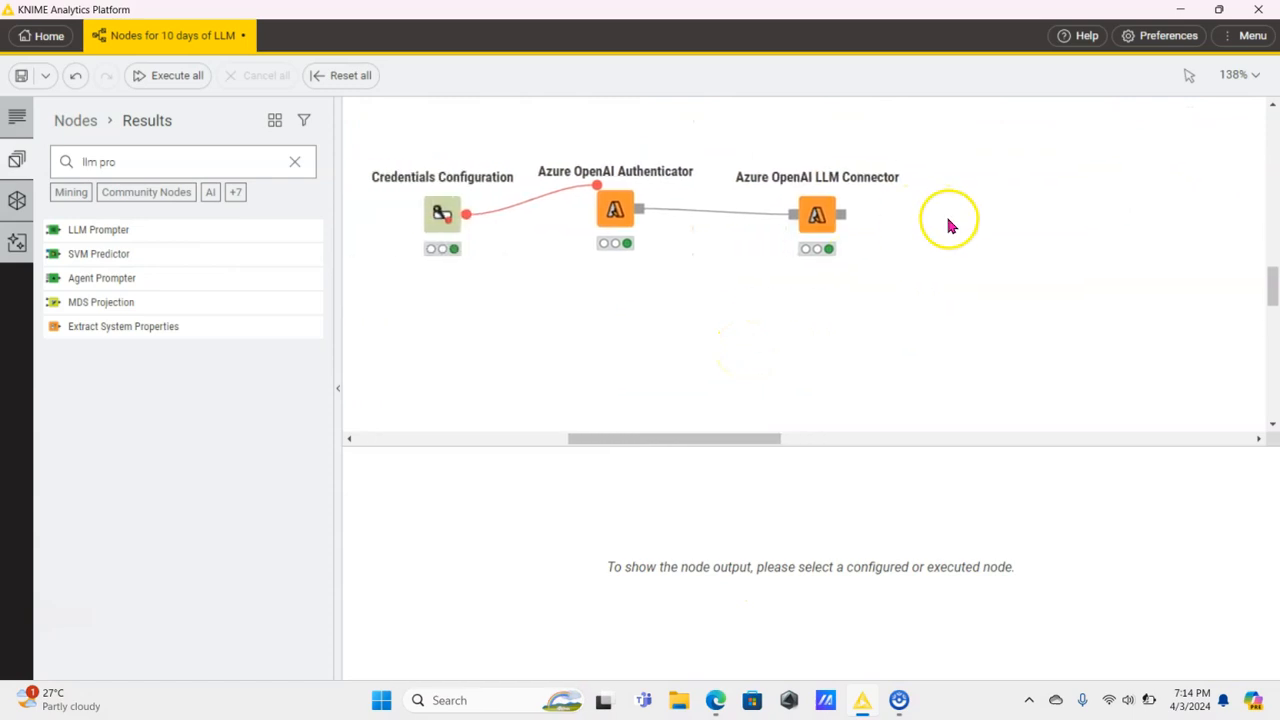